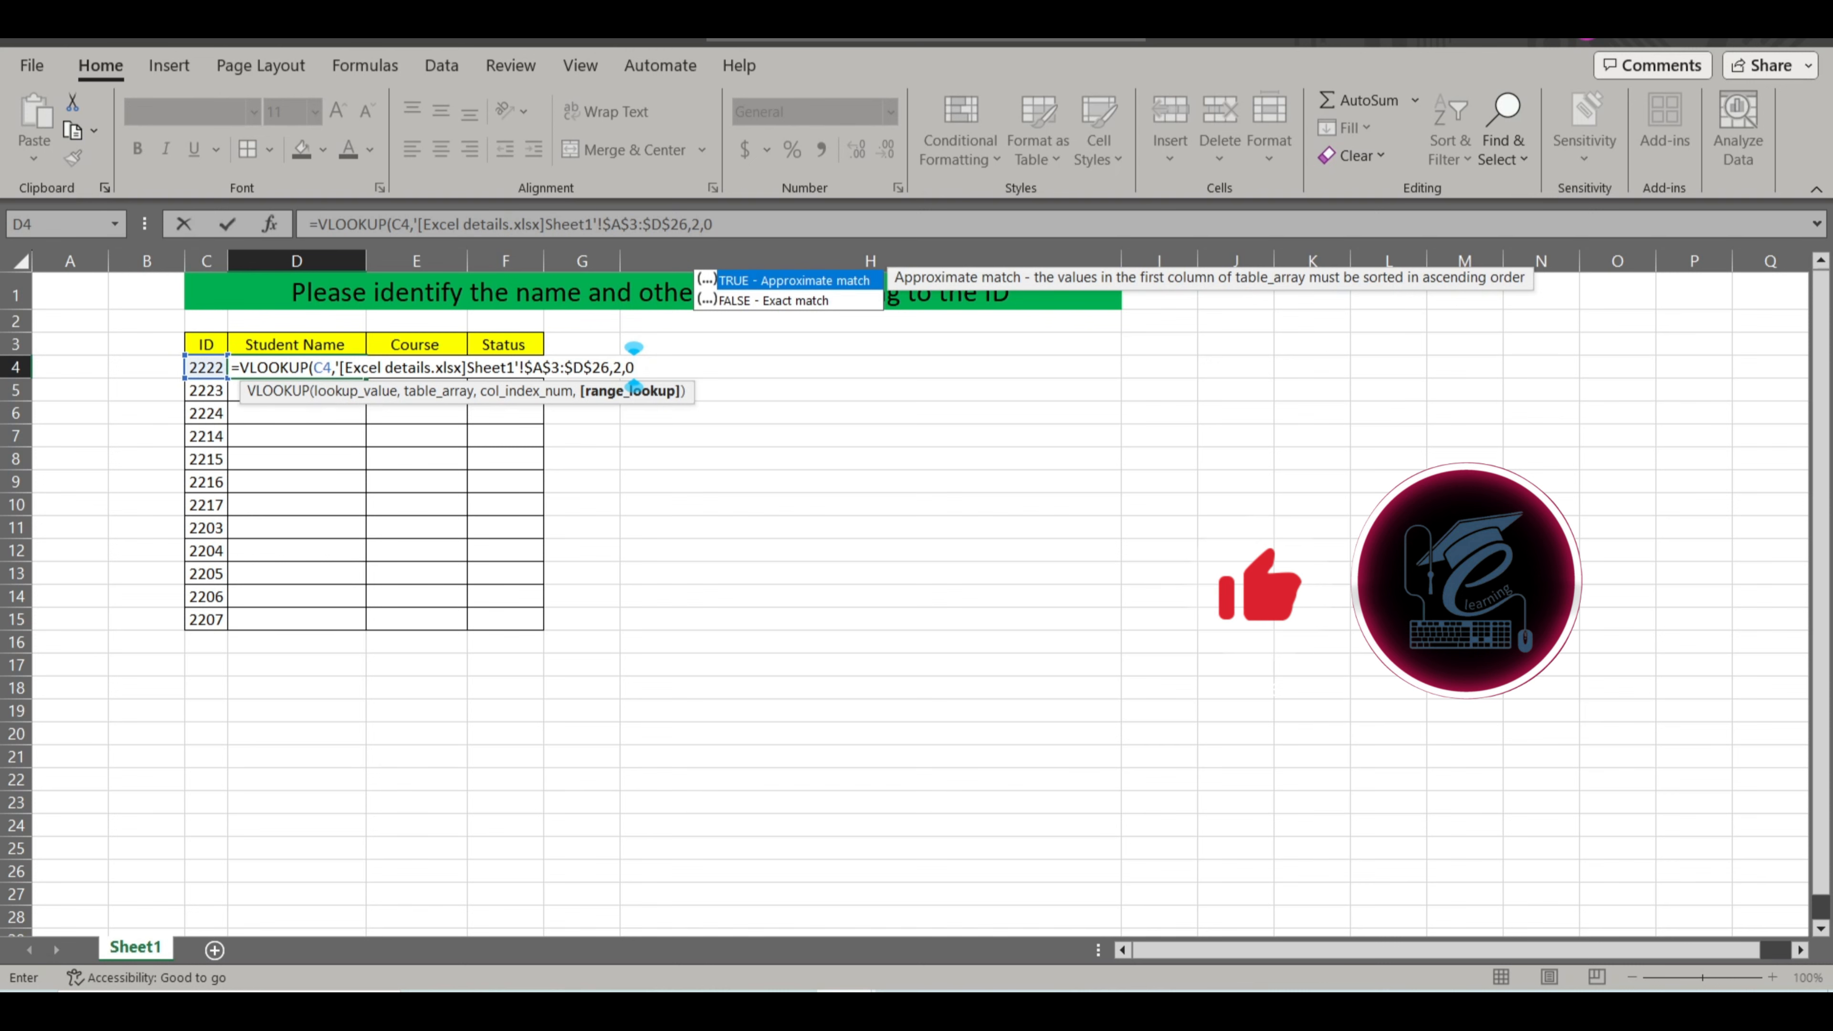
Step: Complete the exact-match VLOOKUP in D4 with its closing parenthesis and fill it down the Student Name column to D15
left_click(693, 924)
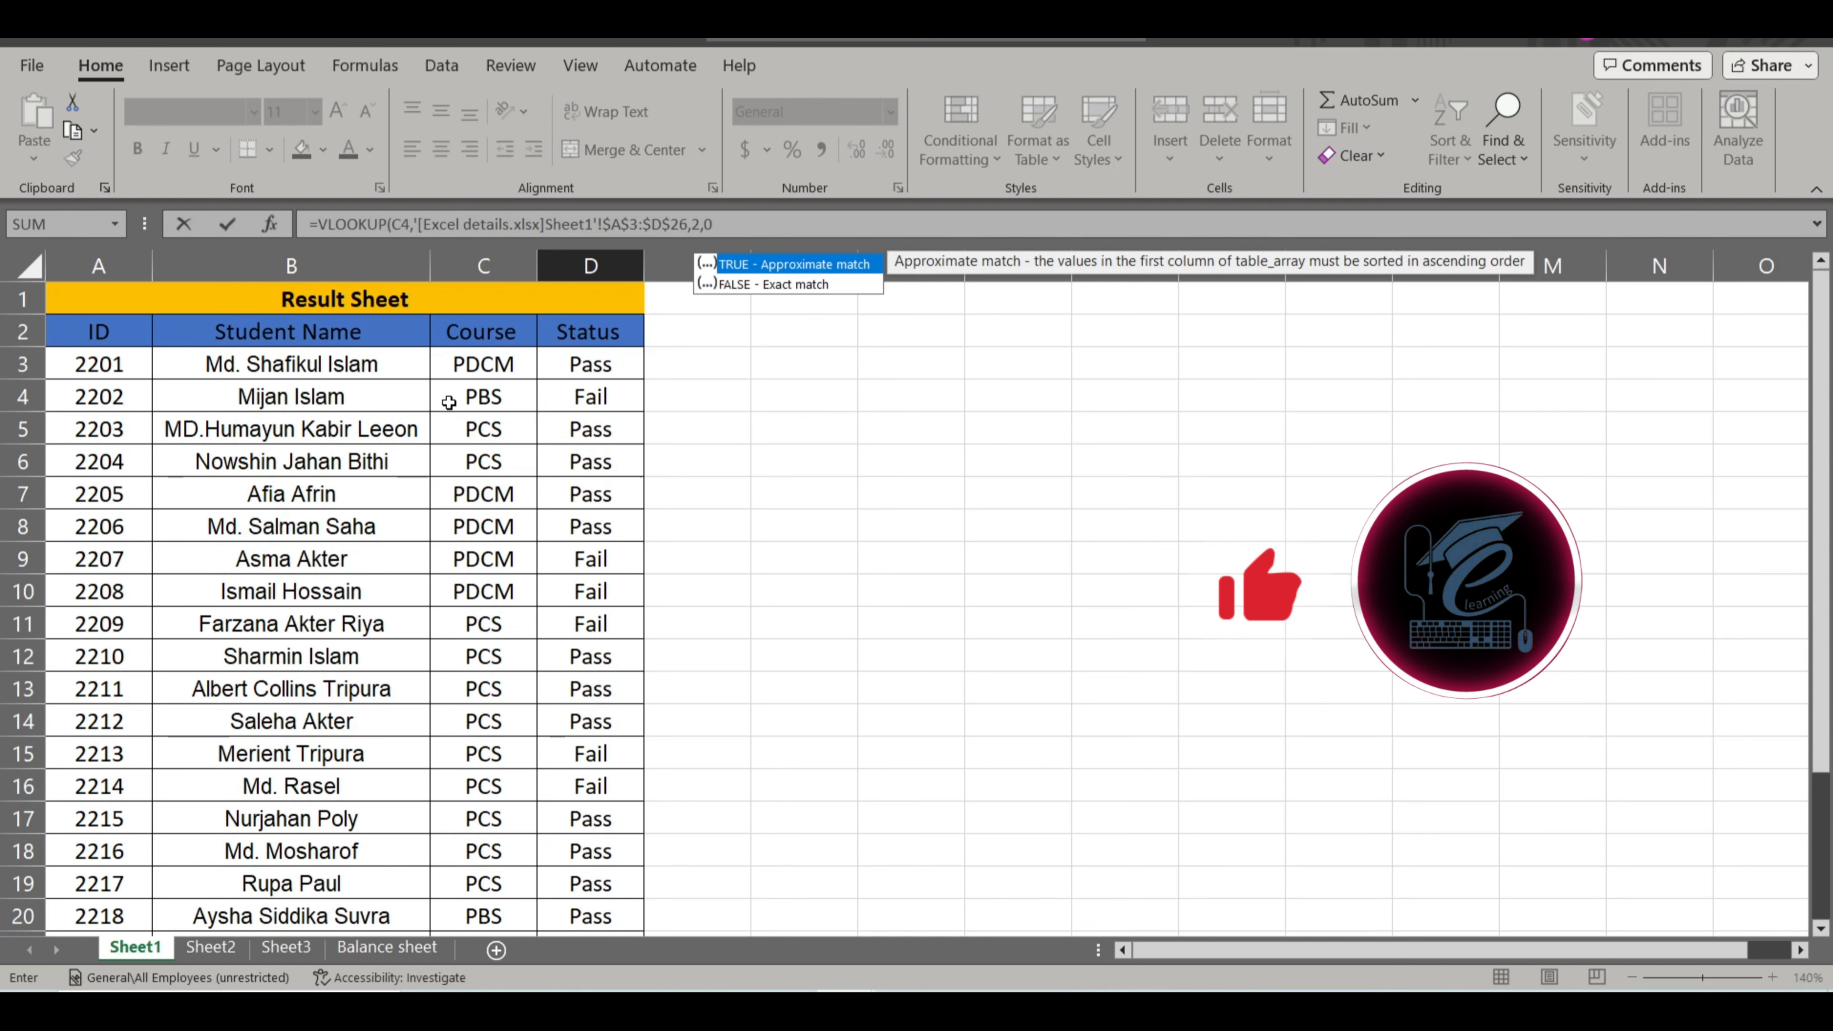
type(")")
key("Return")
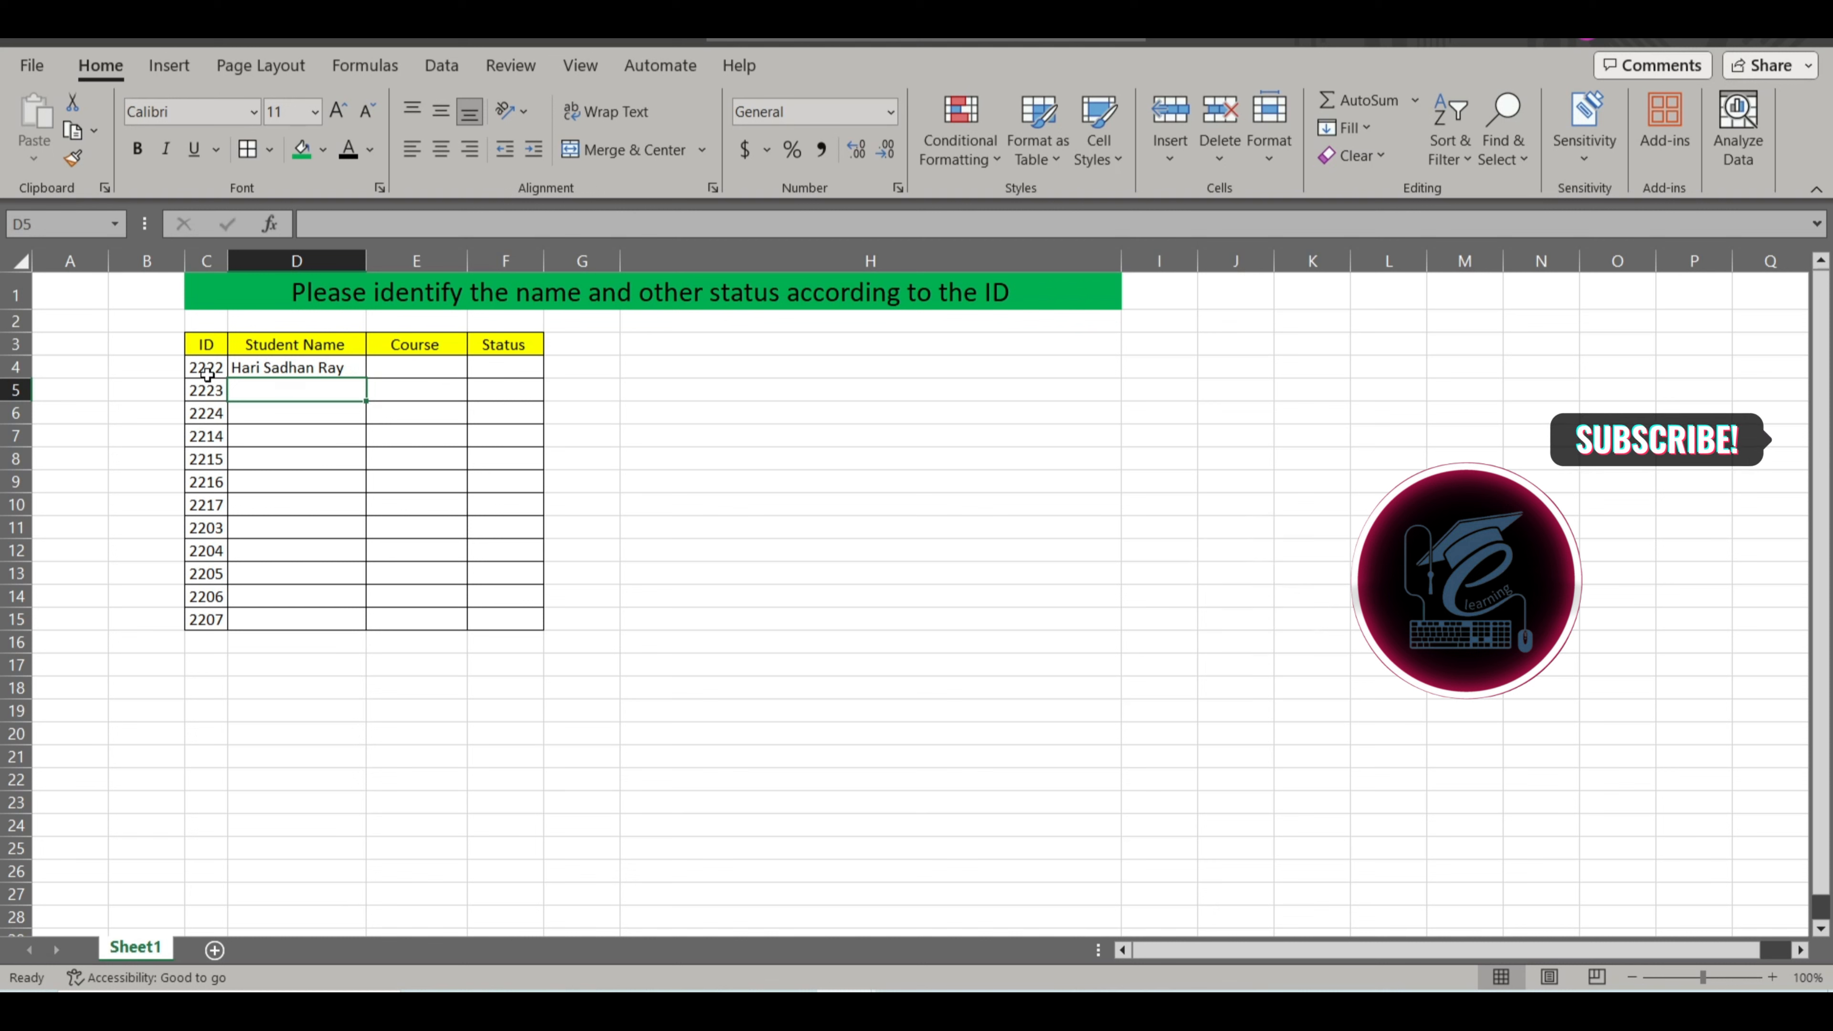
left_click(288, 369)
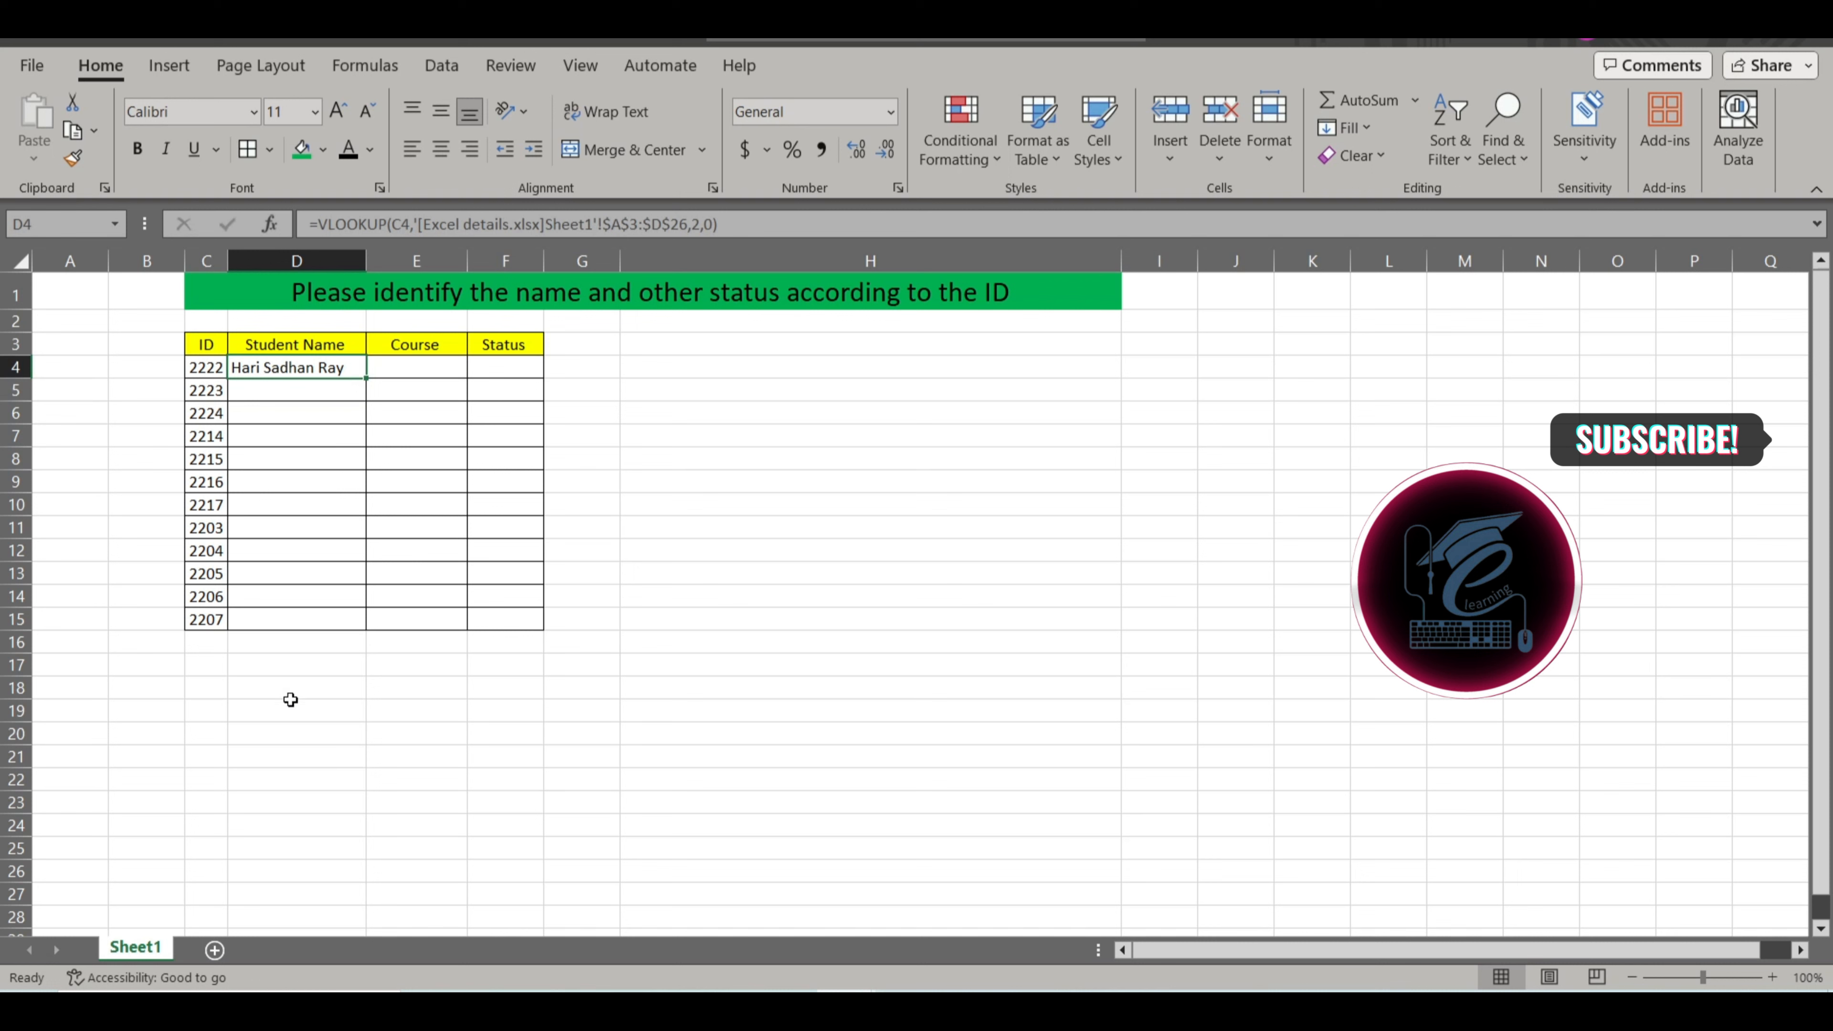
double_click(366, 378)
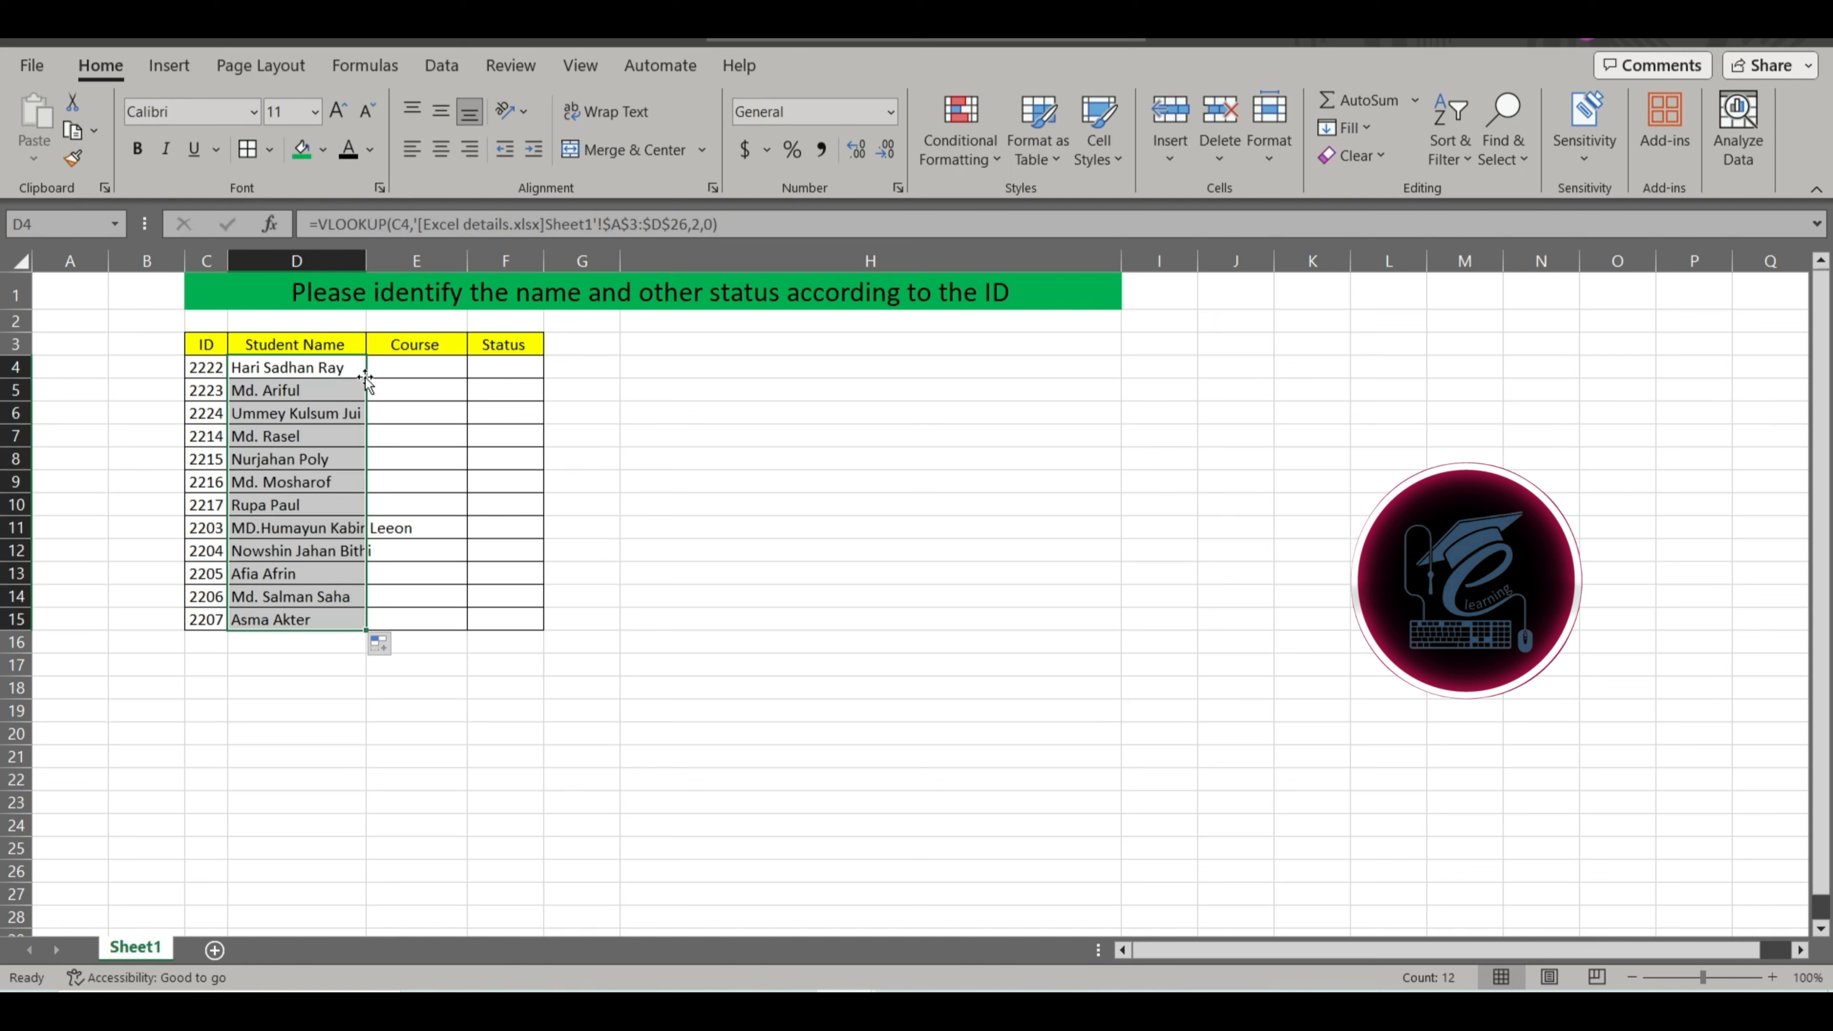
left_click(650, 375)
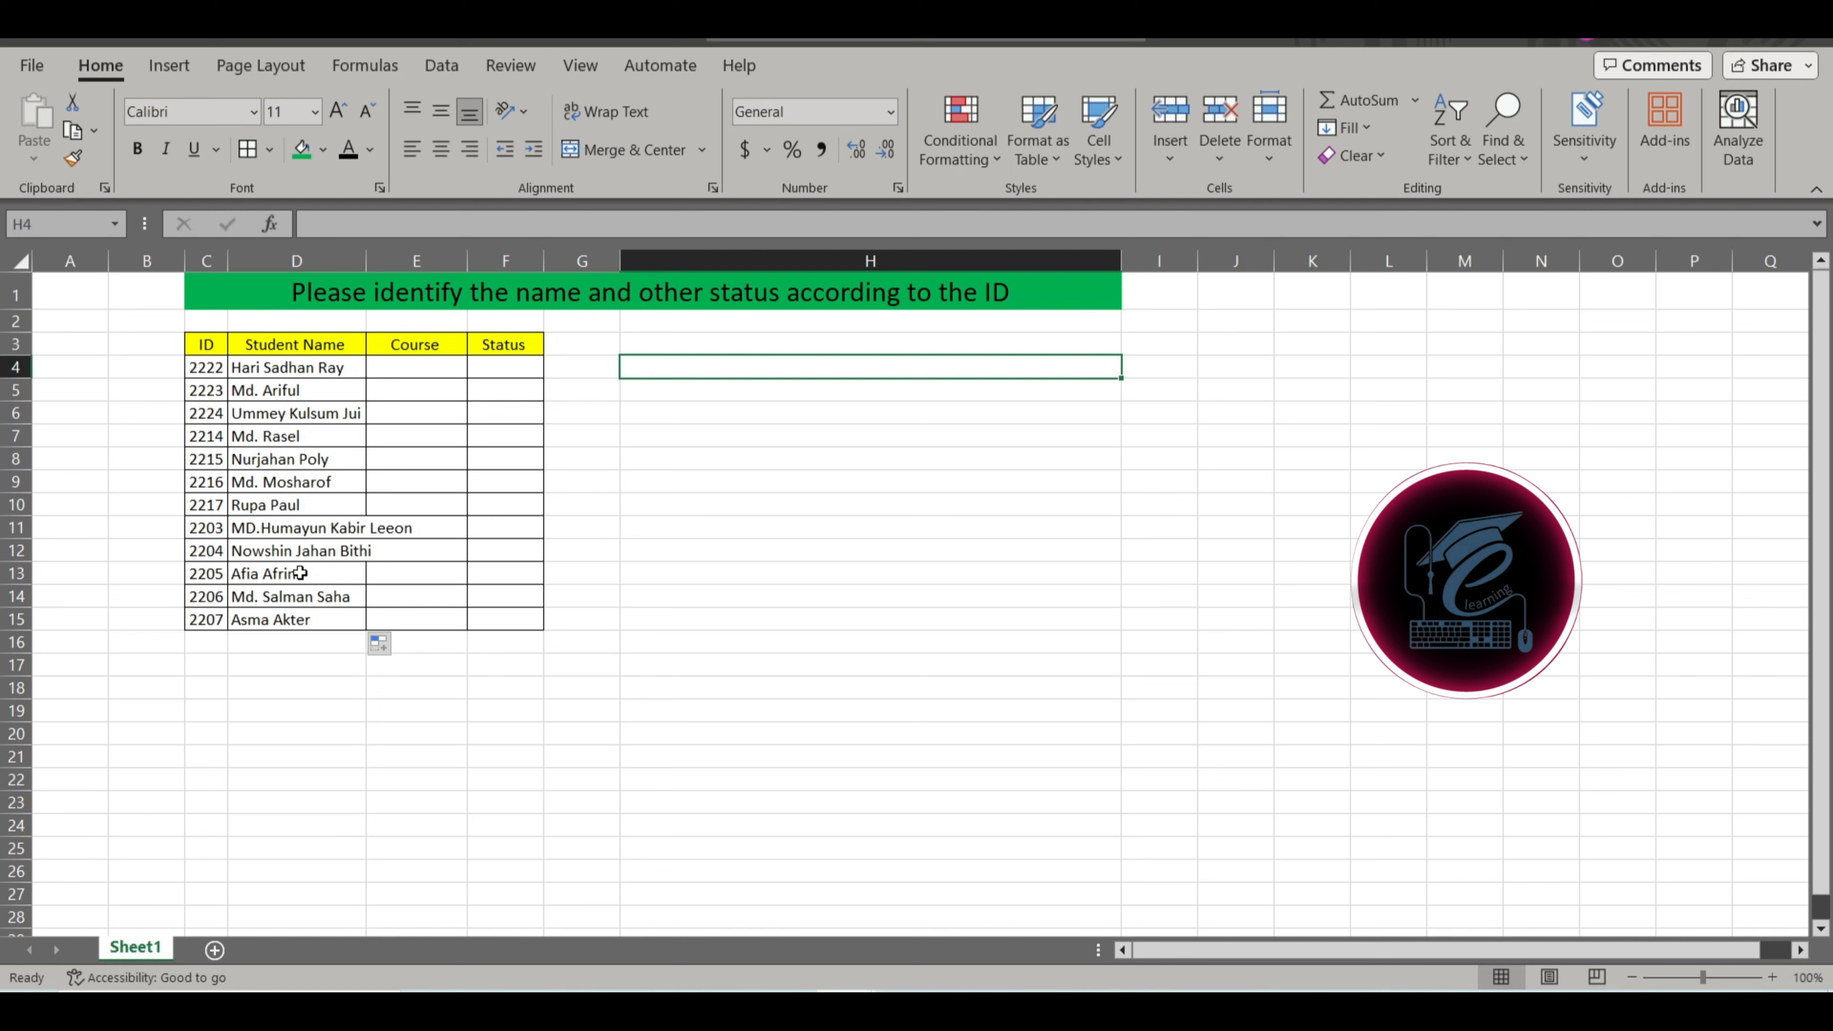
Step: Copy the VLOOKUP formula text from D4 and paste it unchanged into the first Course cell, E4
left_click(295, 371)
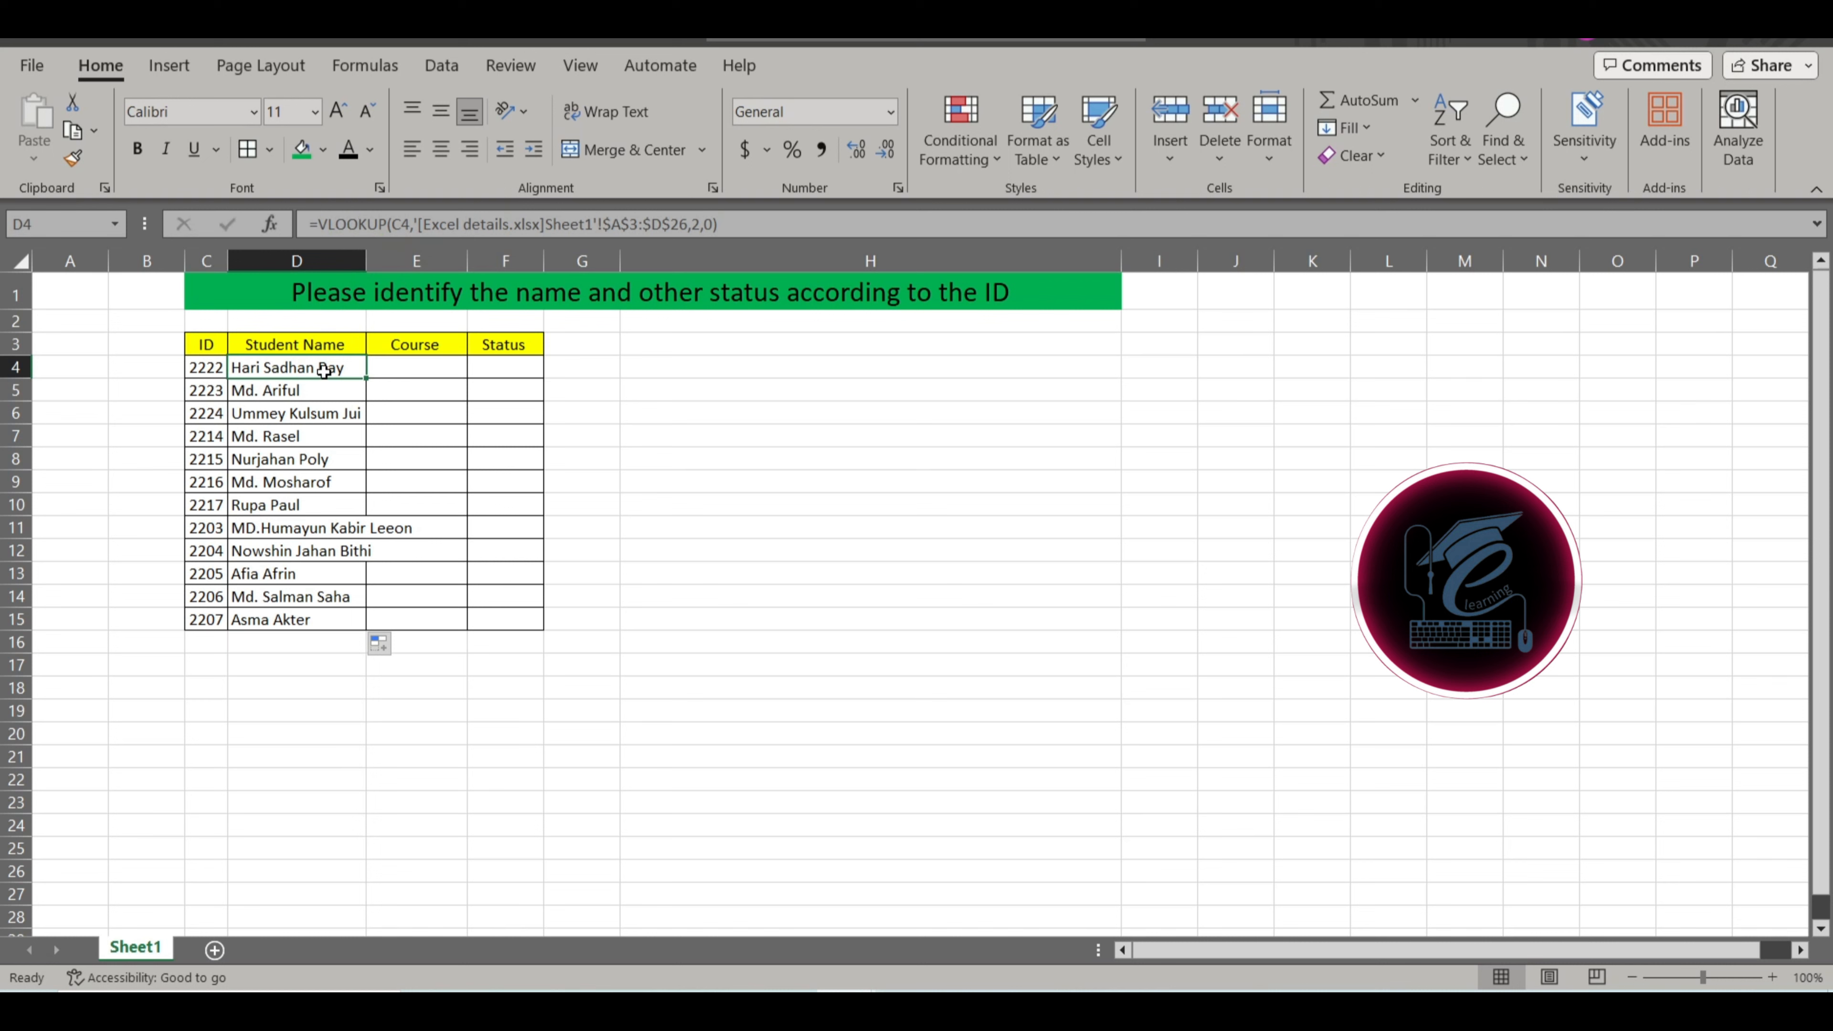
left_click(733, 222)
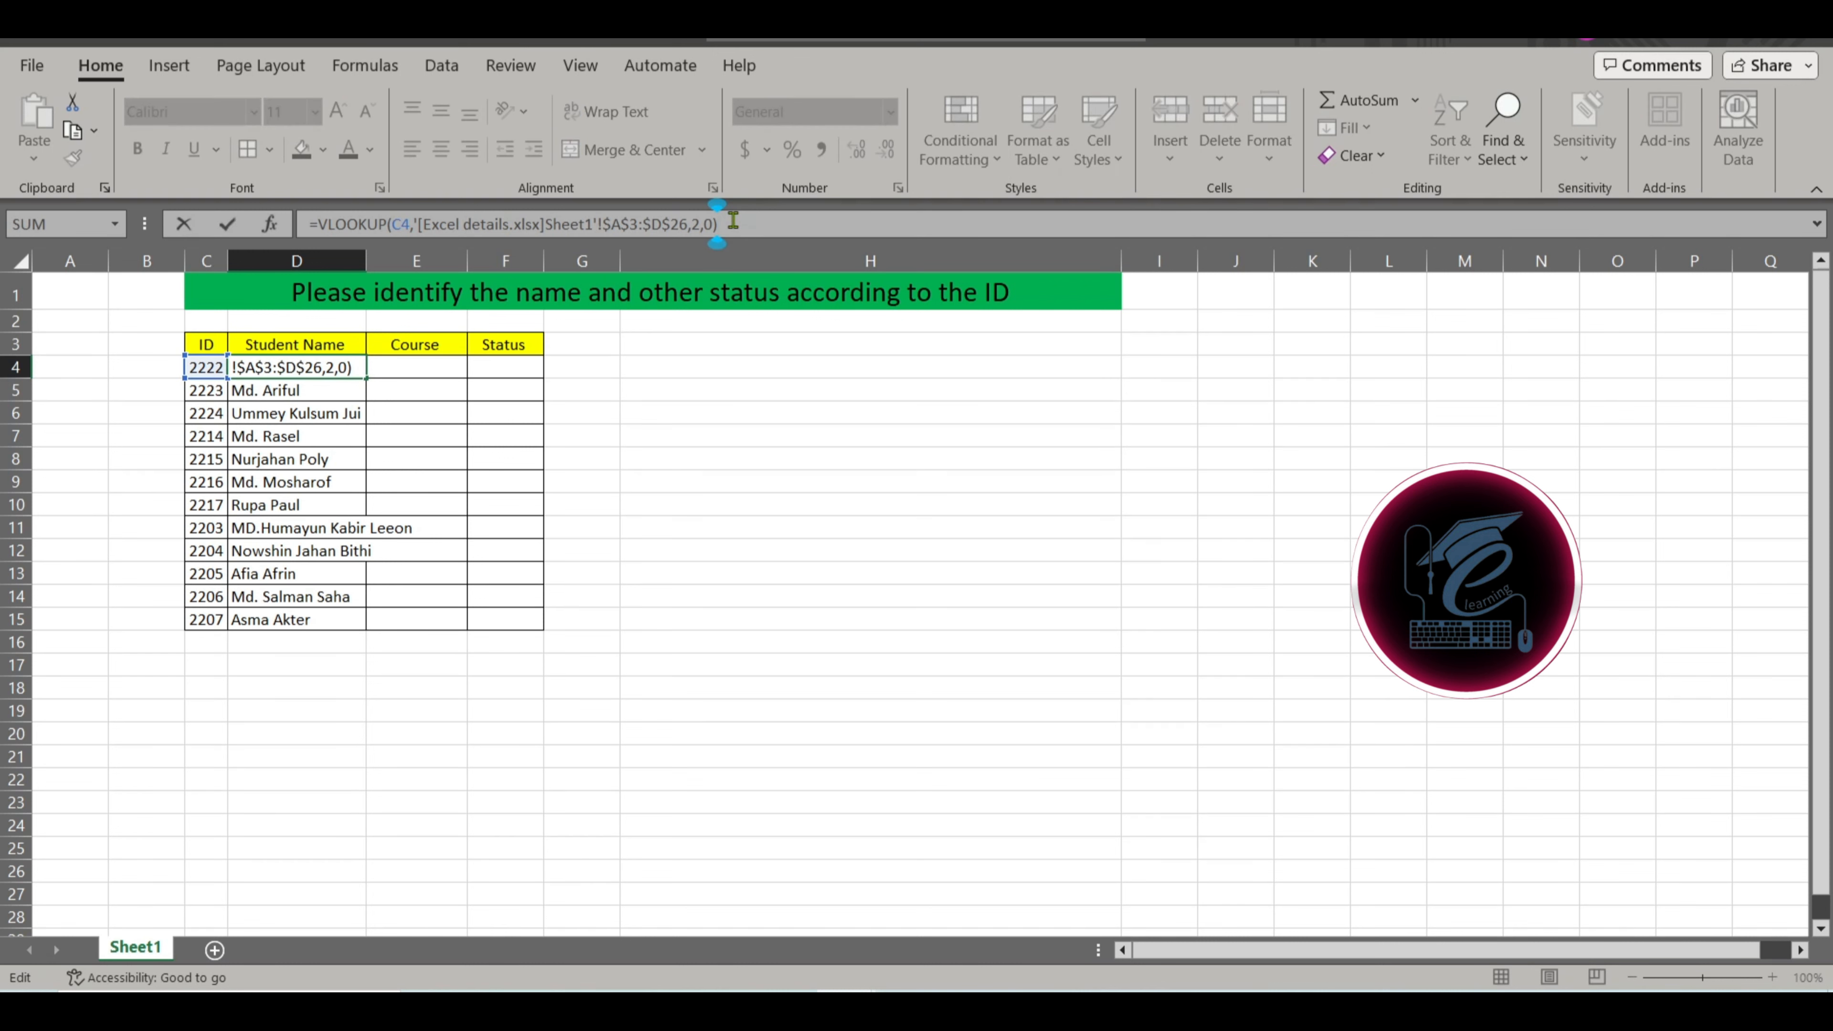
left_click_drag(732, 222, 305, 227)
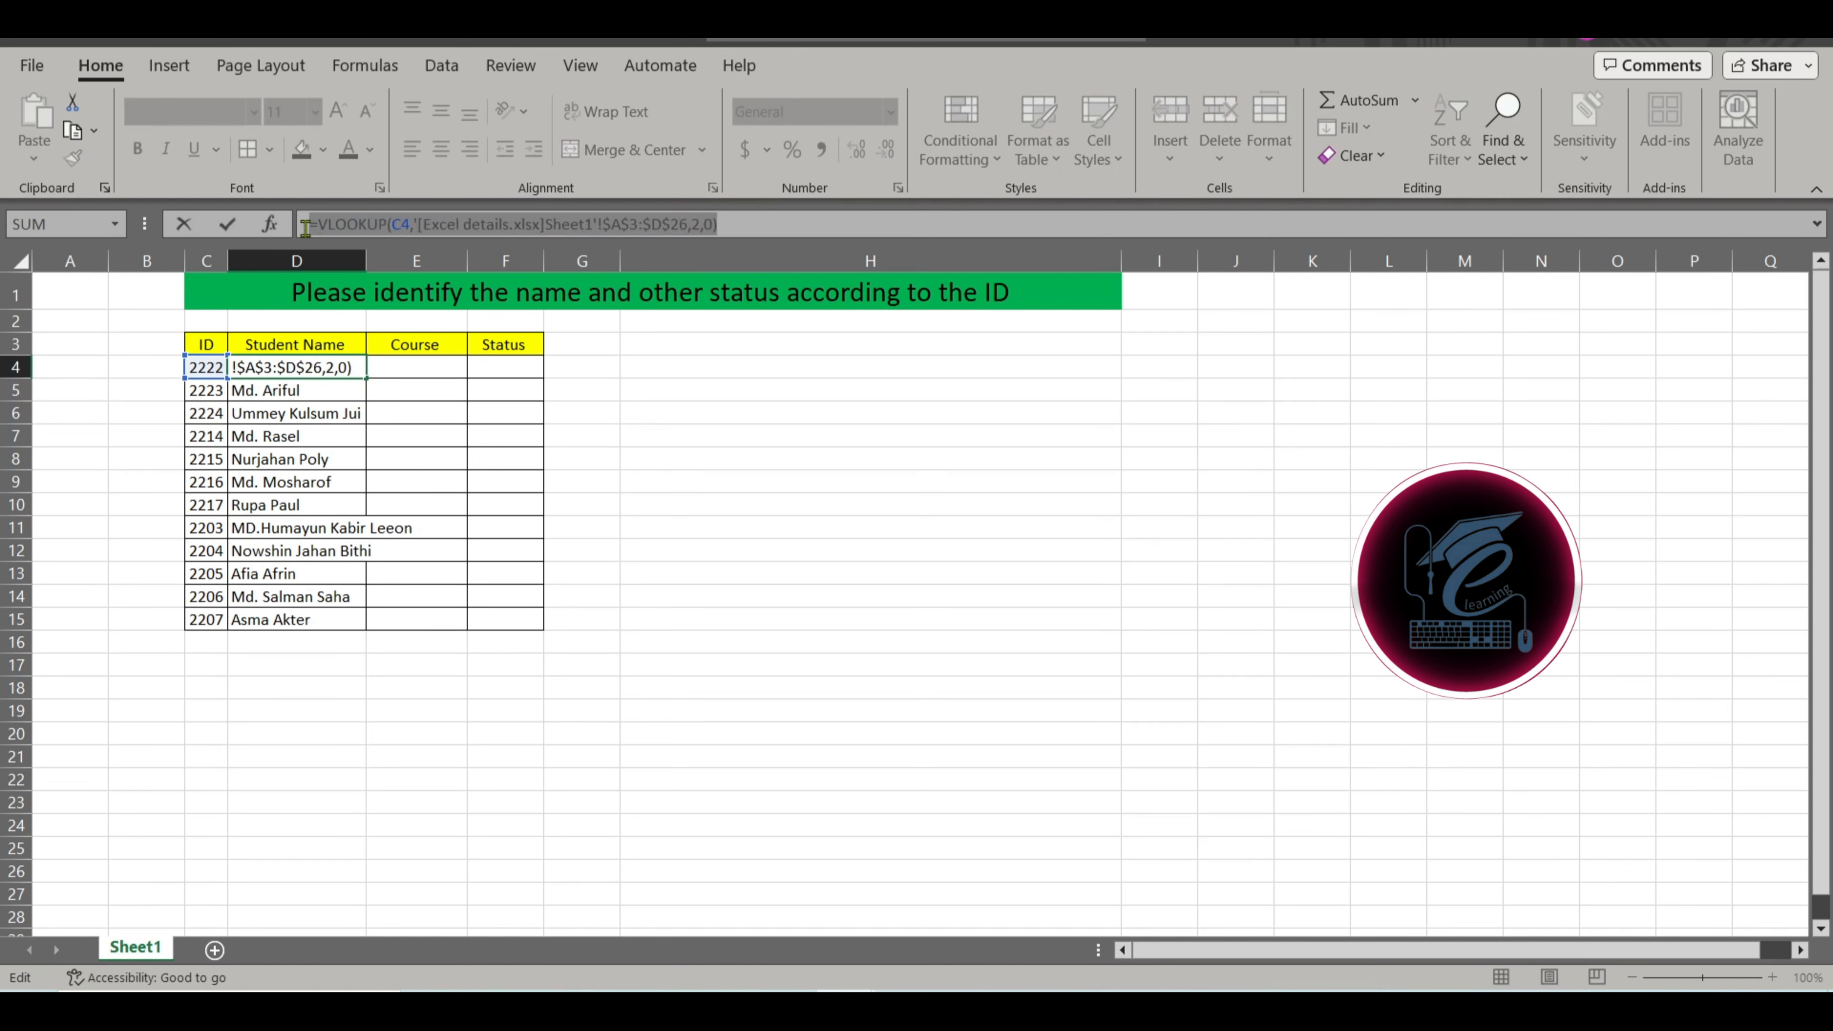
right_click(323, 223)
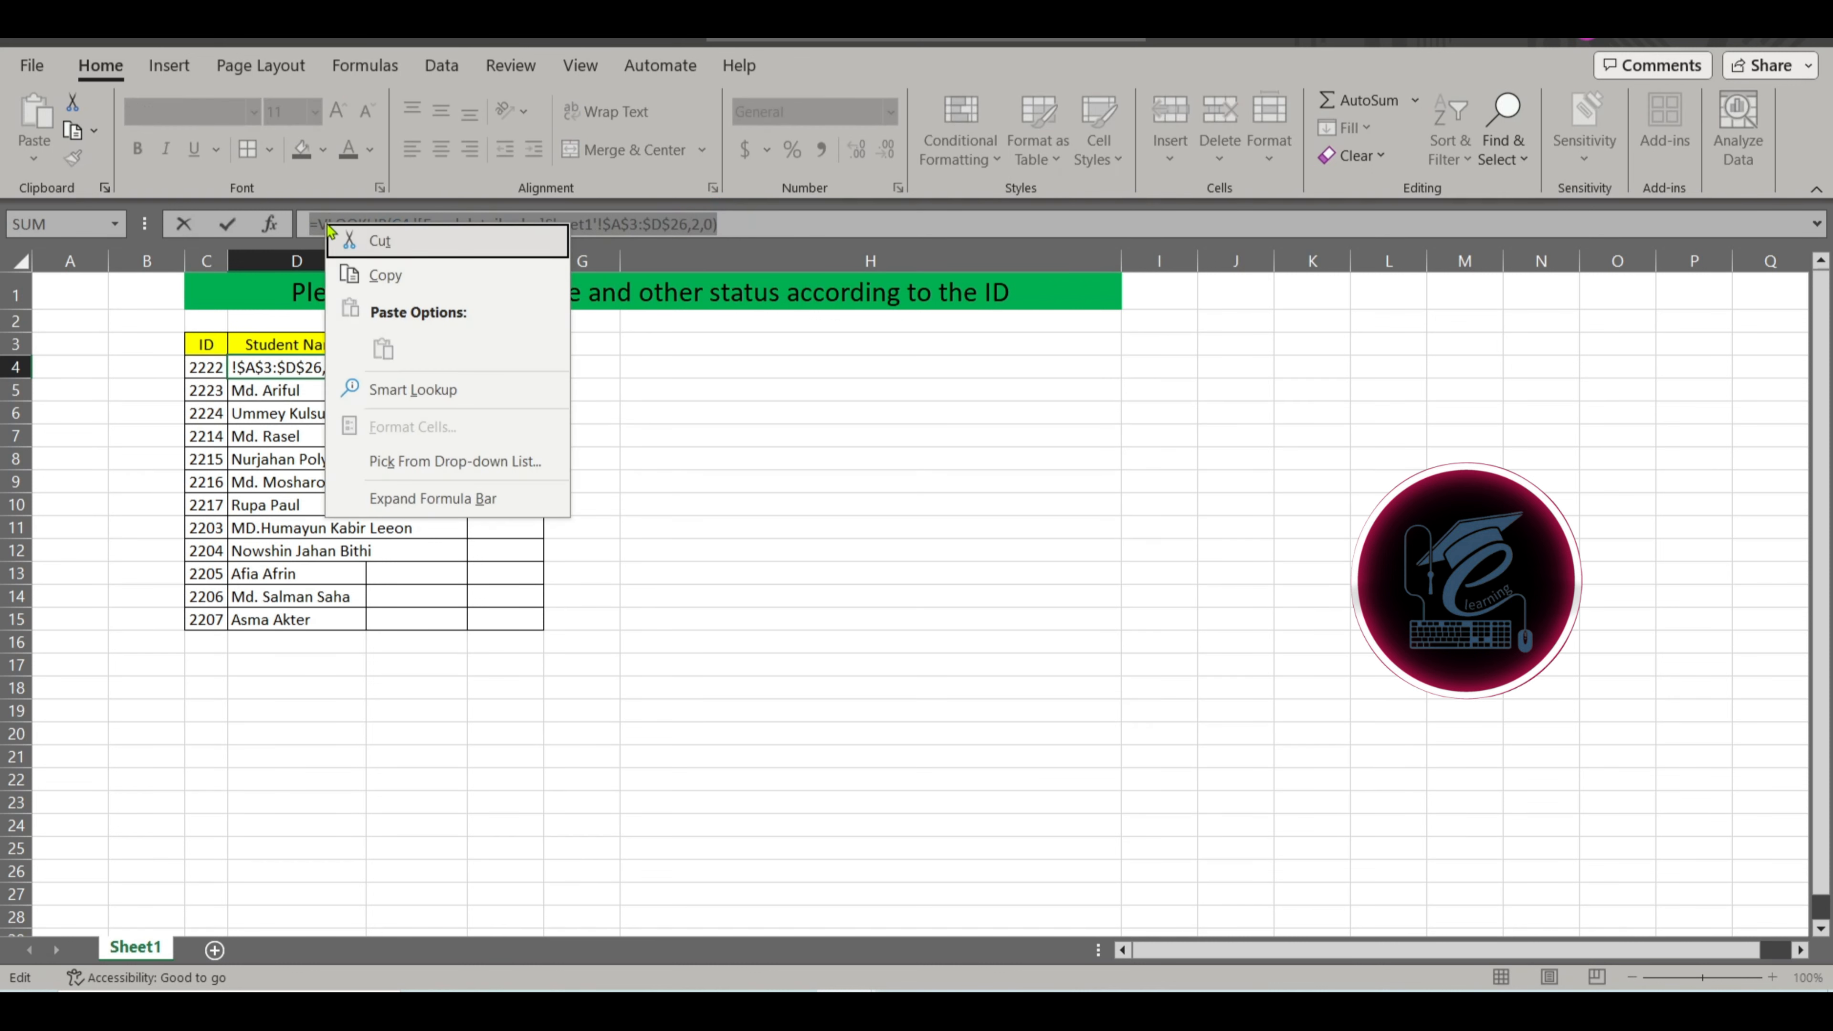
left_click(390, 275)
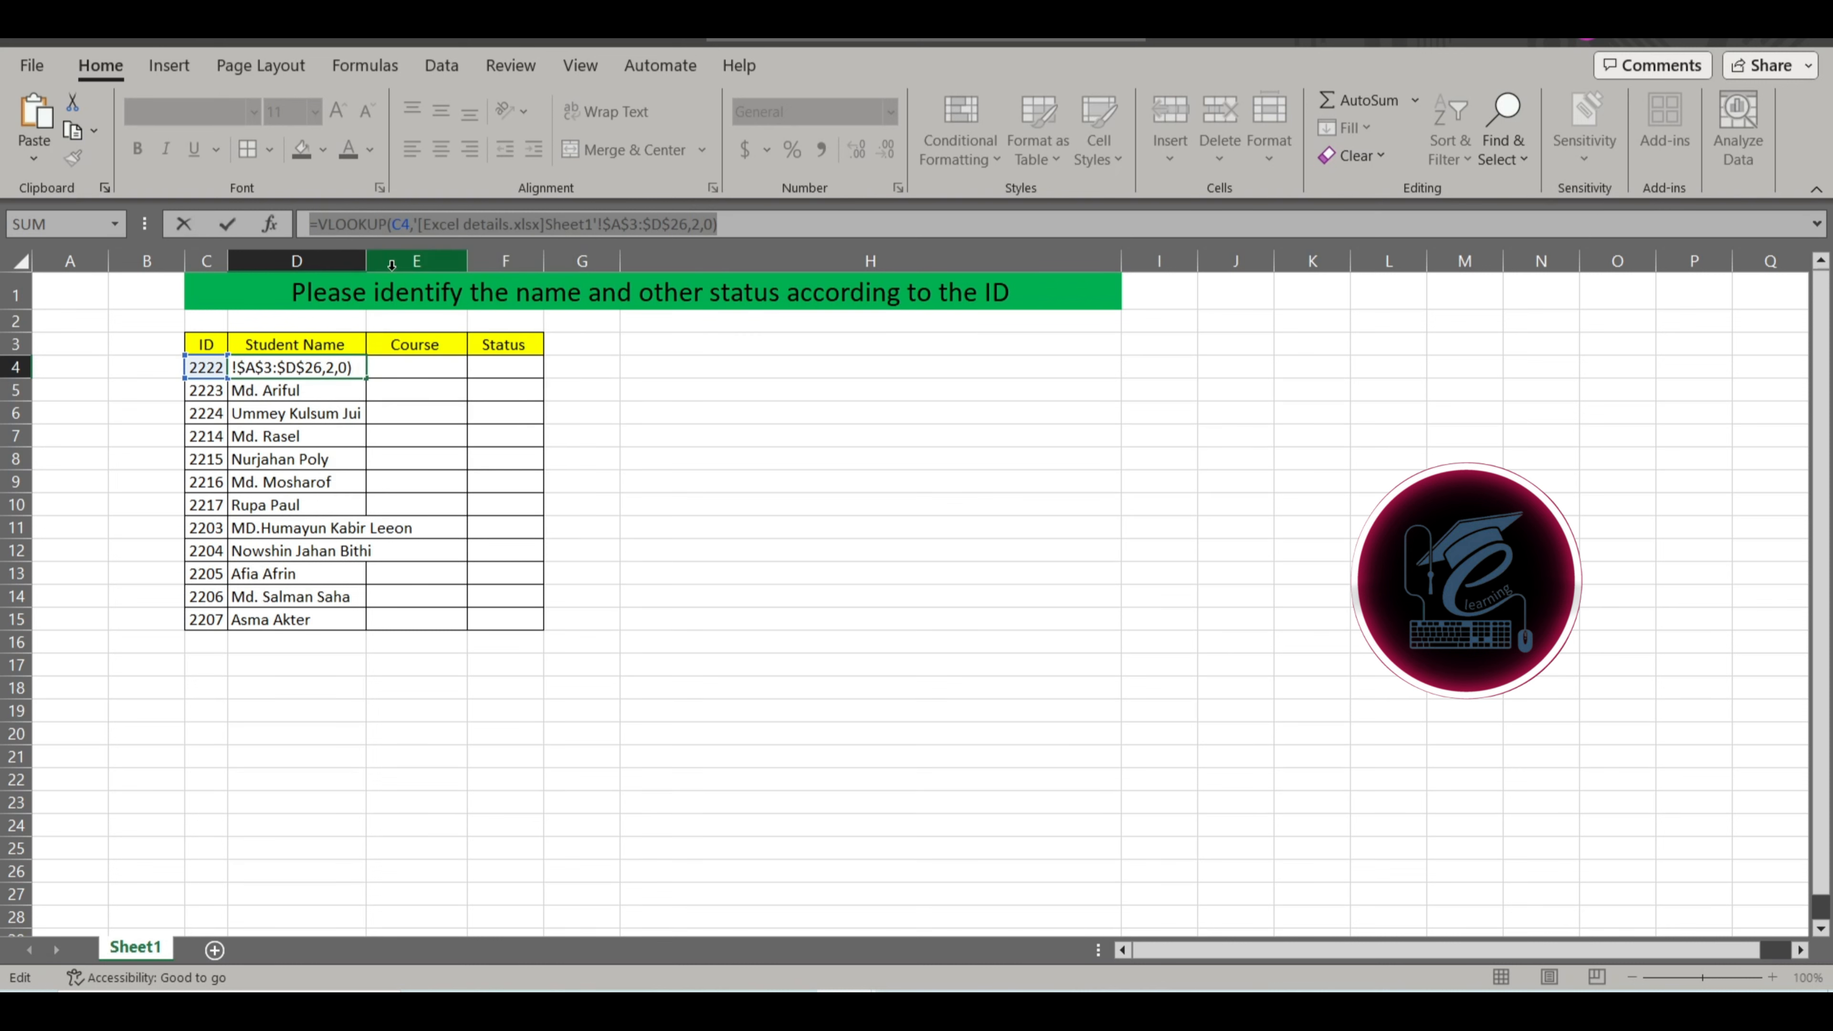
key("Return")
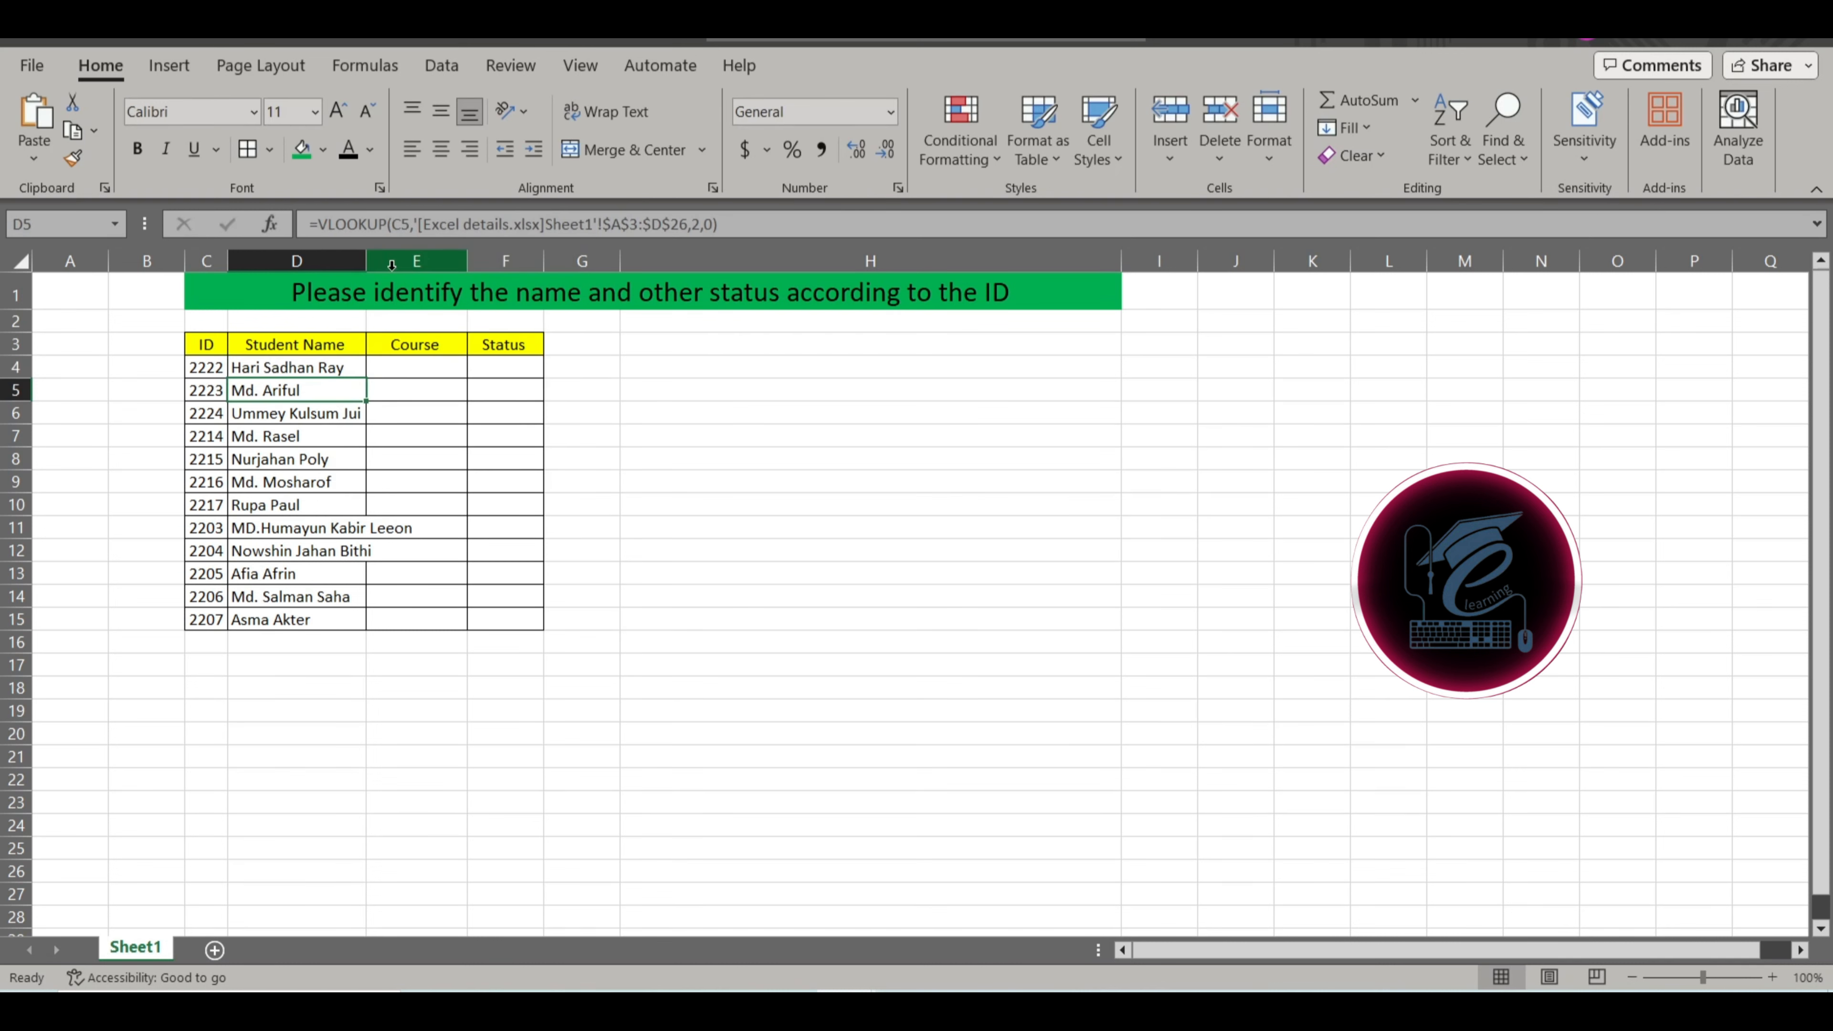
left_click(424, 371)
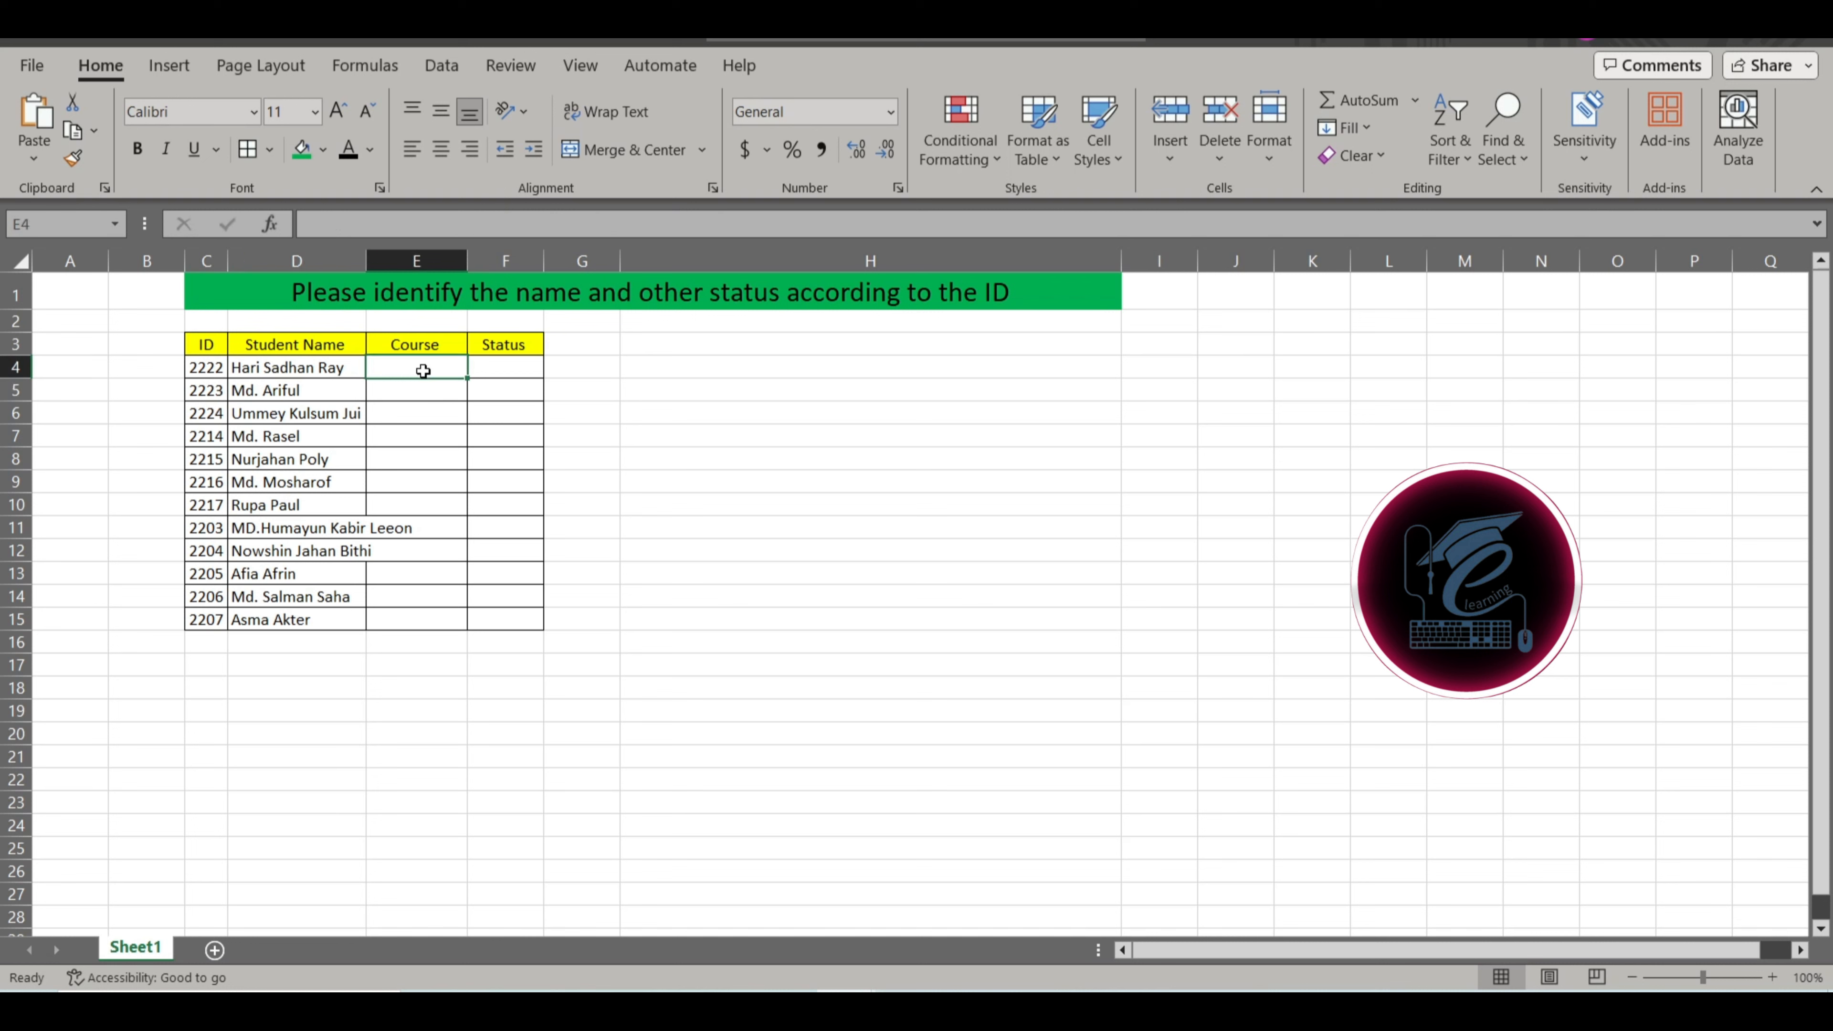
key("ctrl+v")
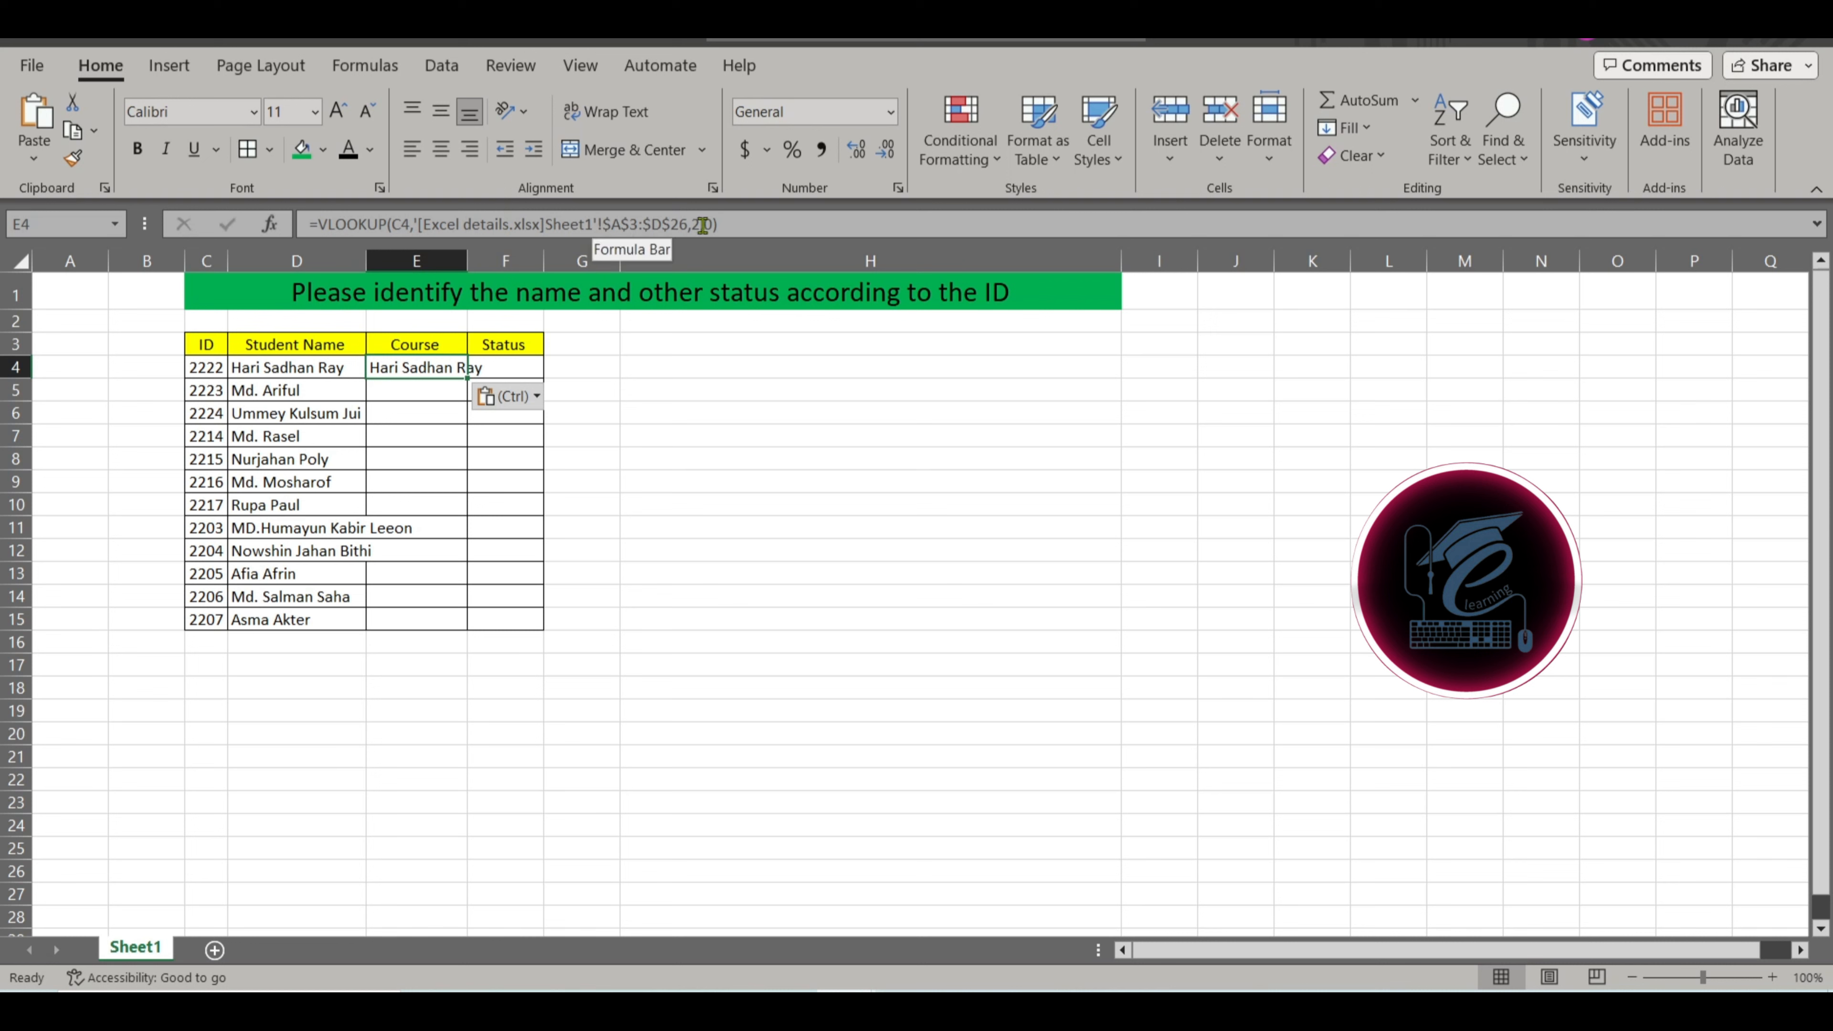
Step: Using the Excel details workbook as reference for the Course column, set E4's VLOOKUP column index to 3 and fill it down to E15
left_click(843, 1009)
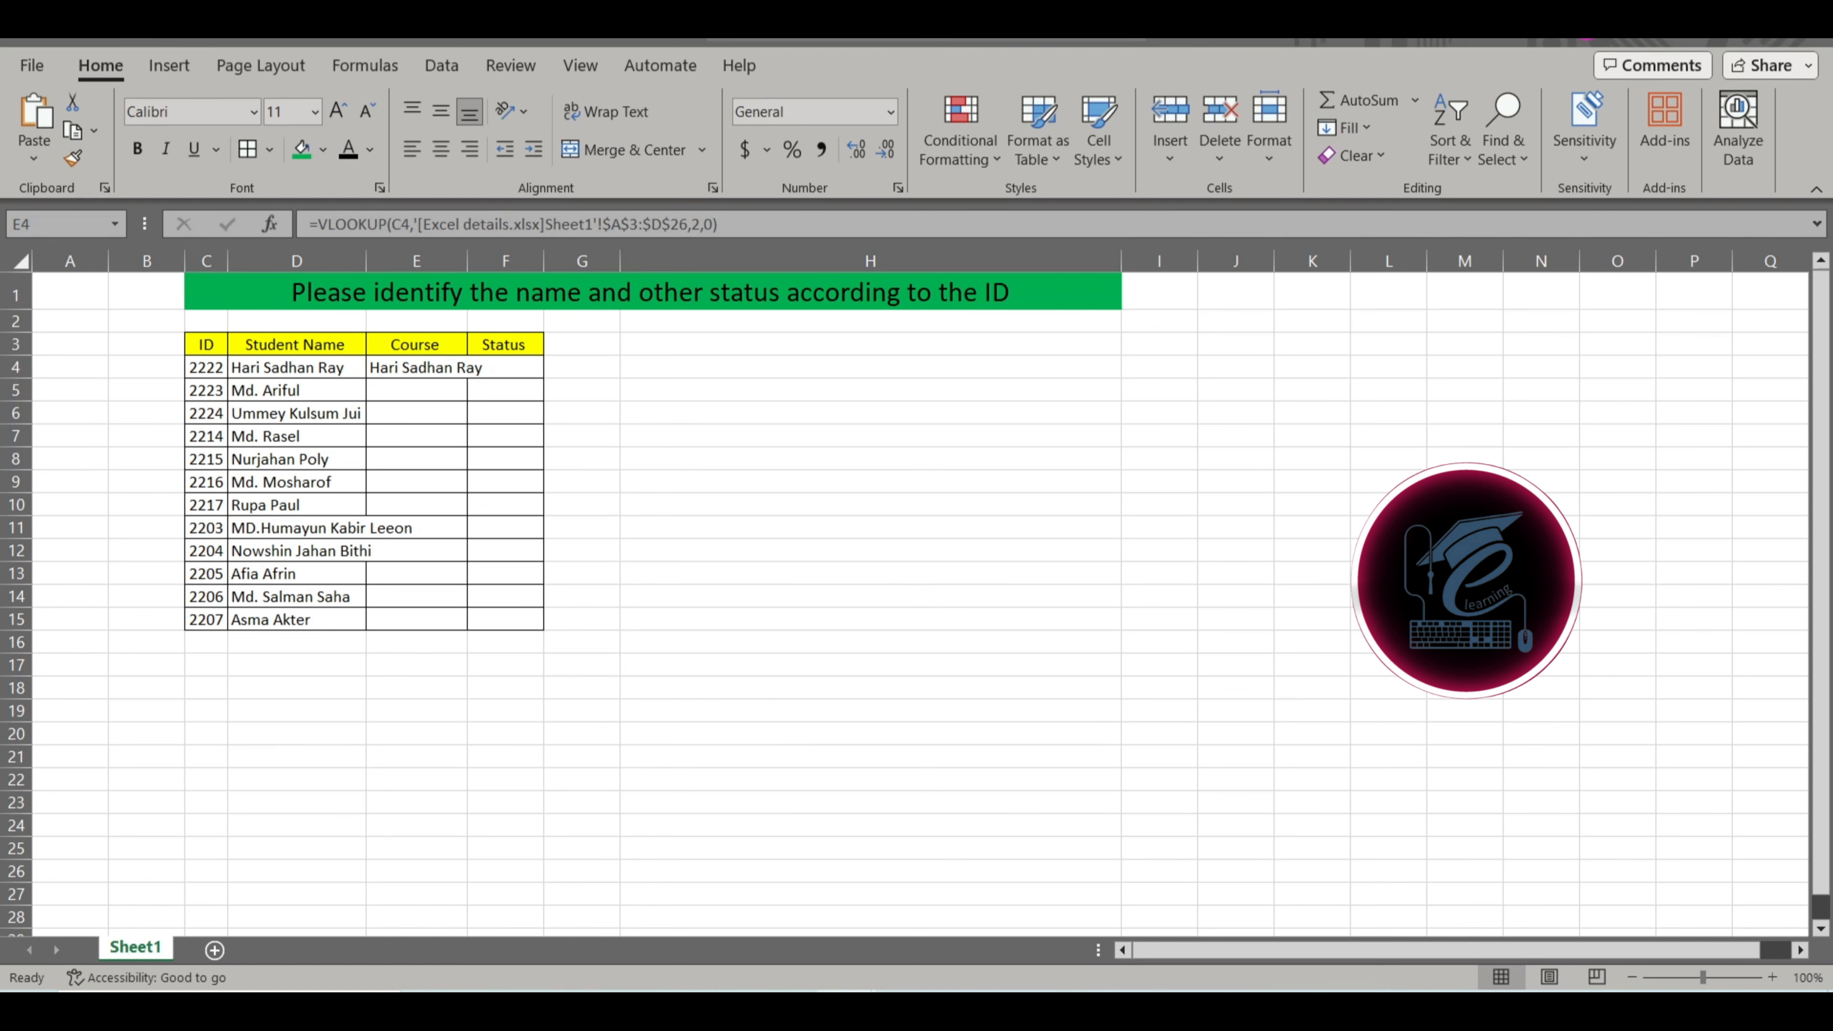
left_click(779, 943)
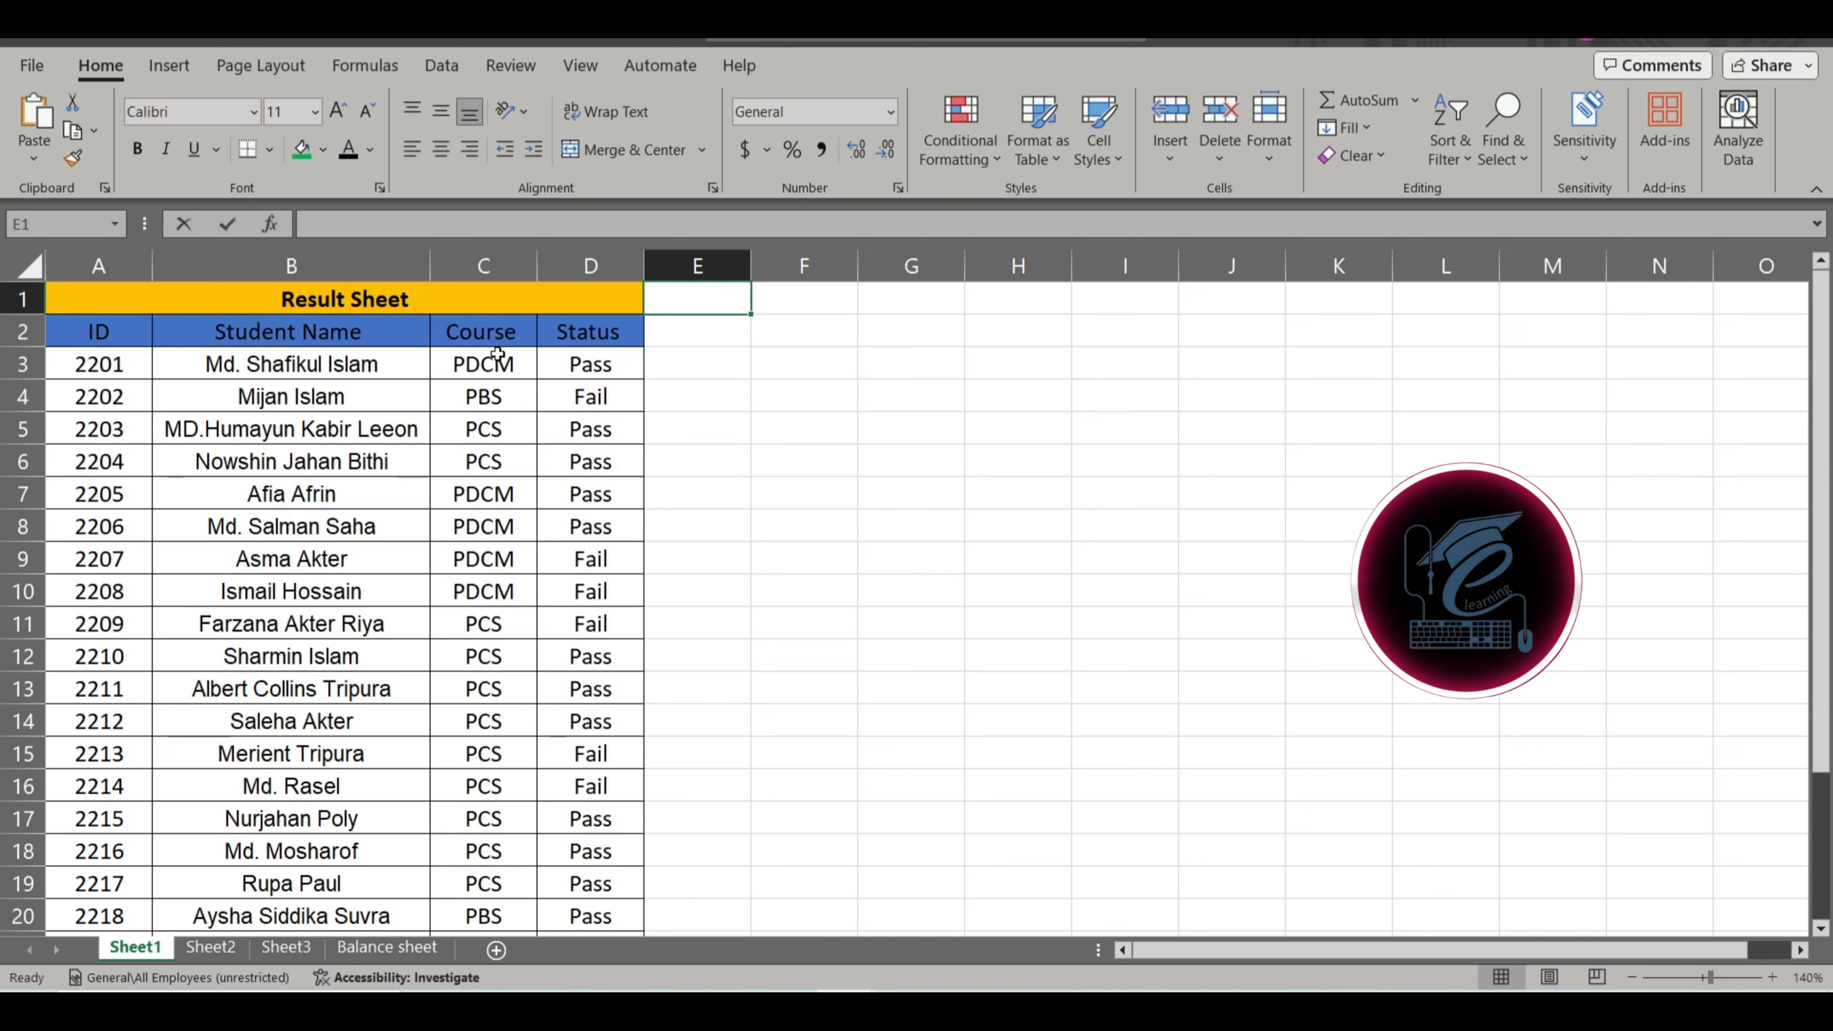
left_click(855, 986)
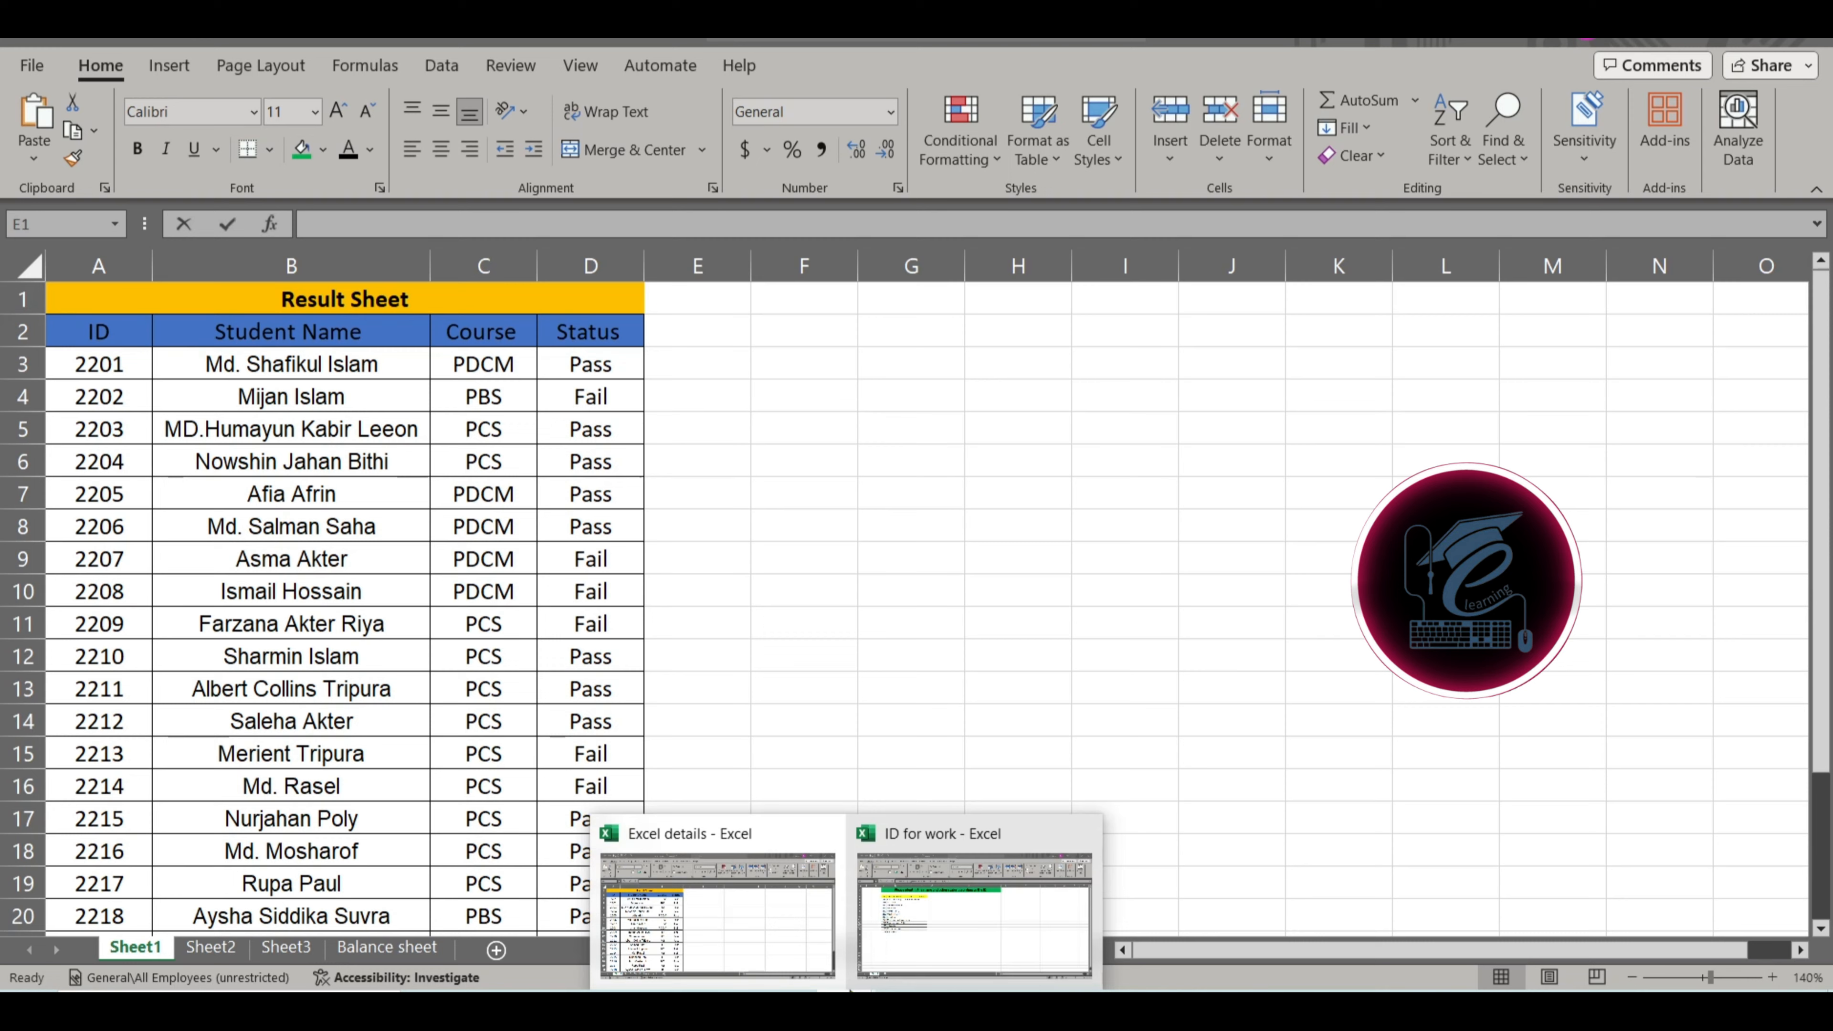
left_click(913, 916)
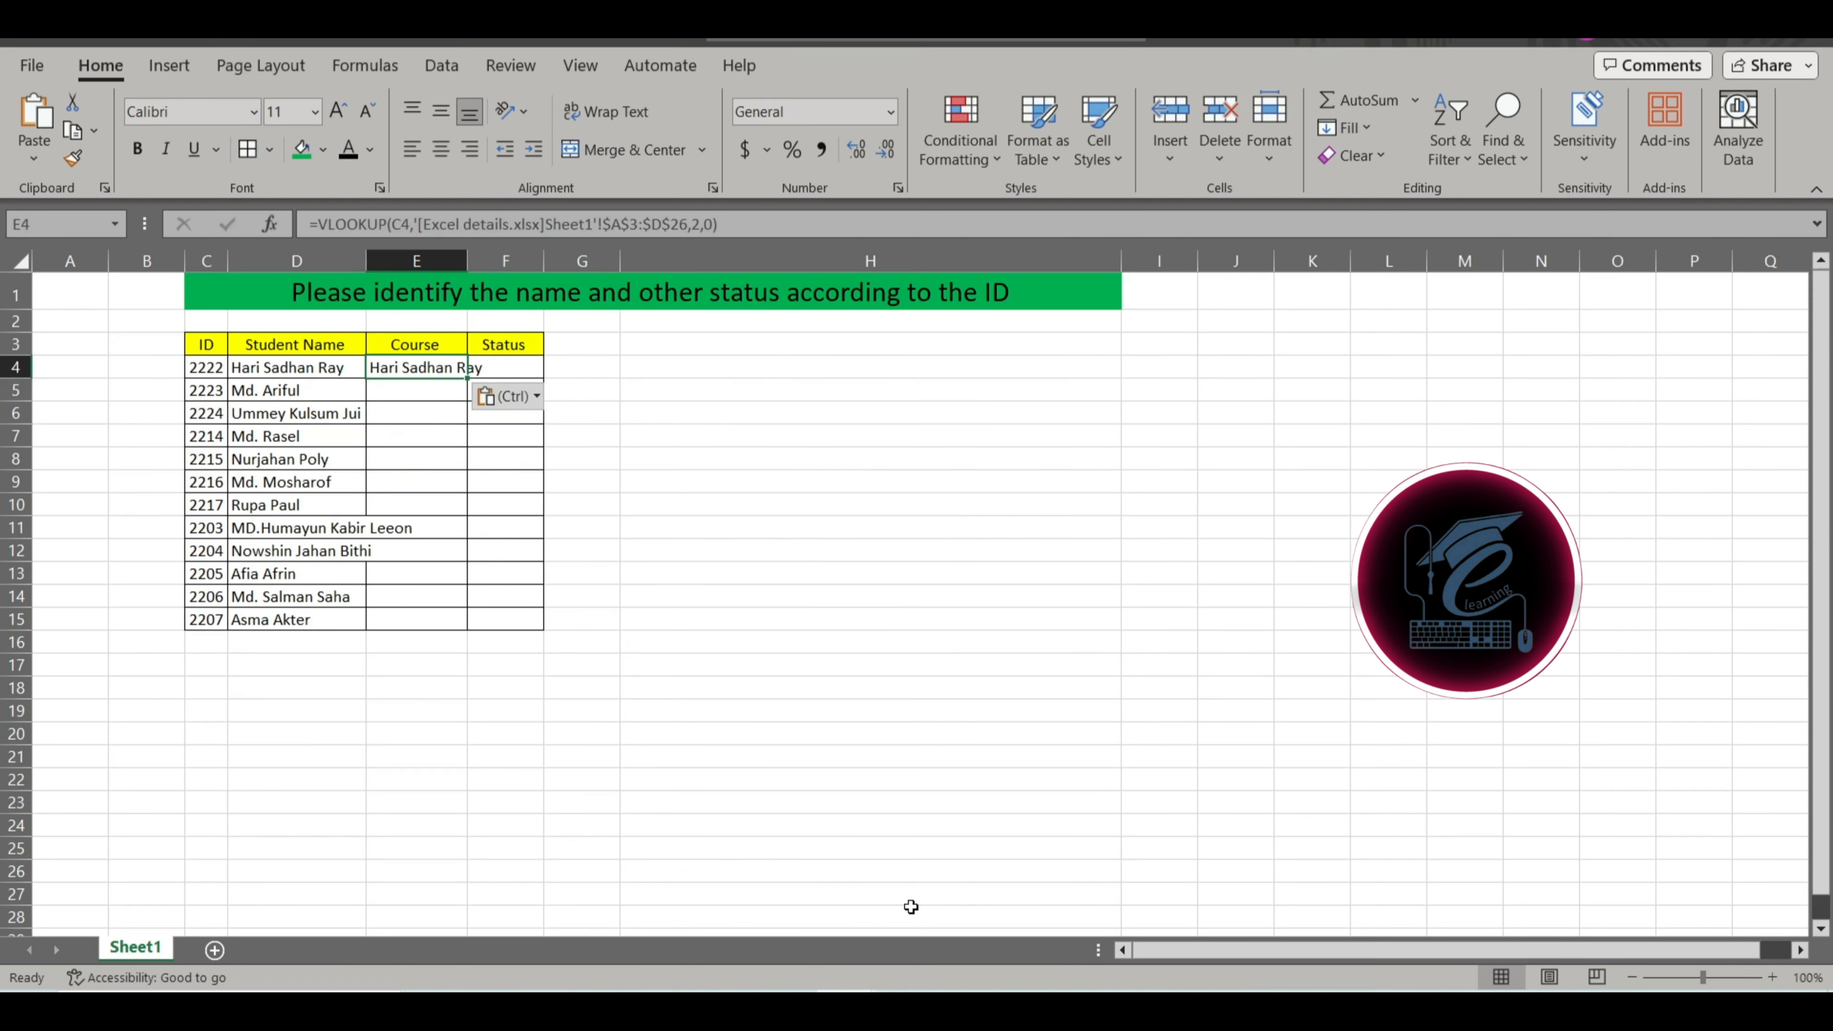
left_click(697, 224)
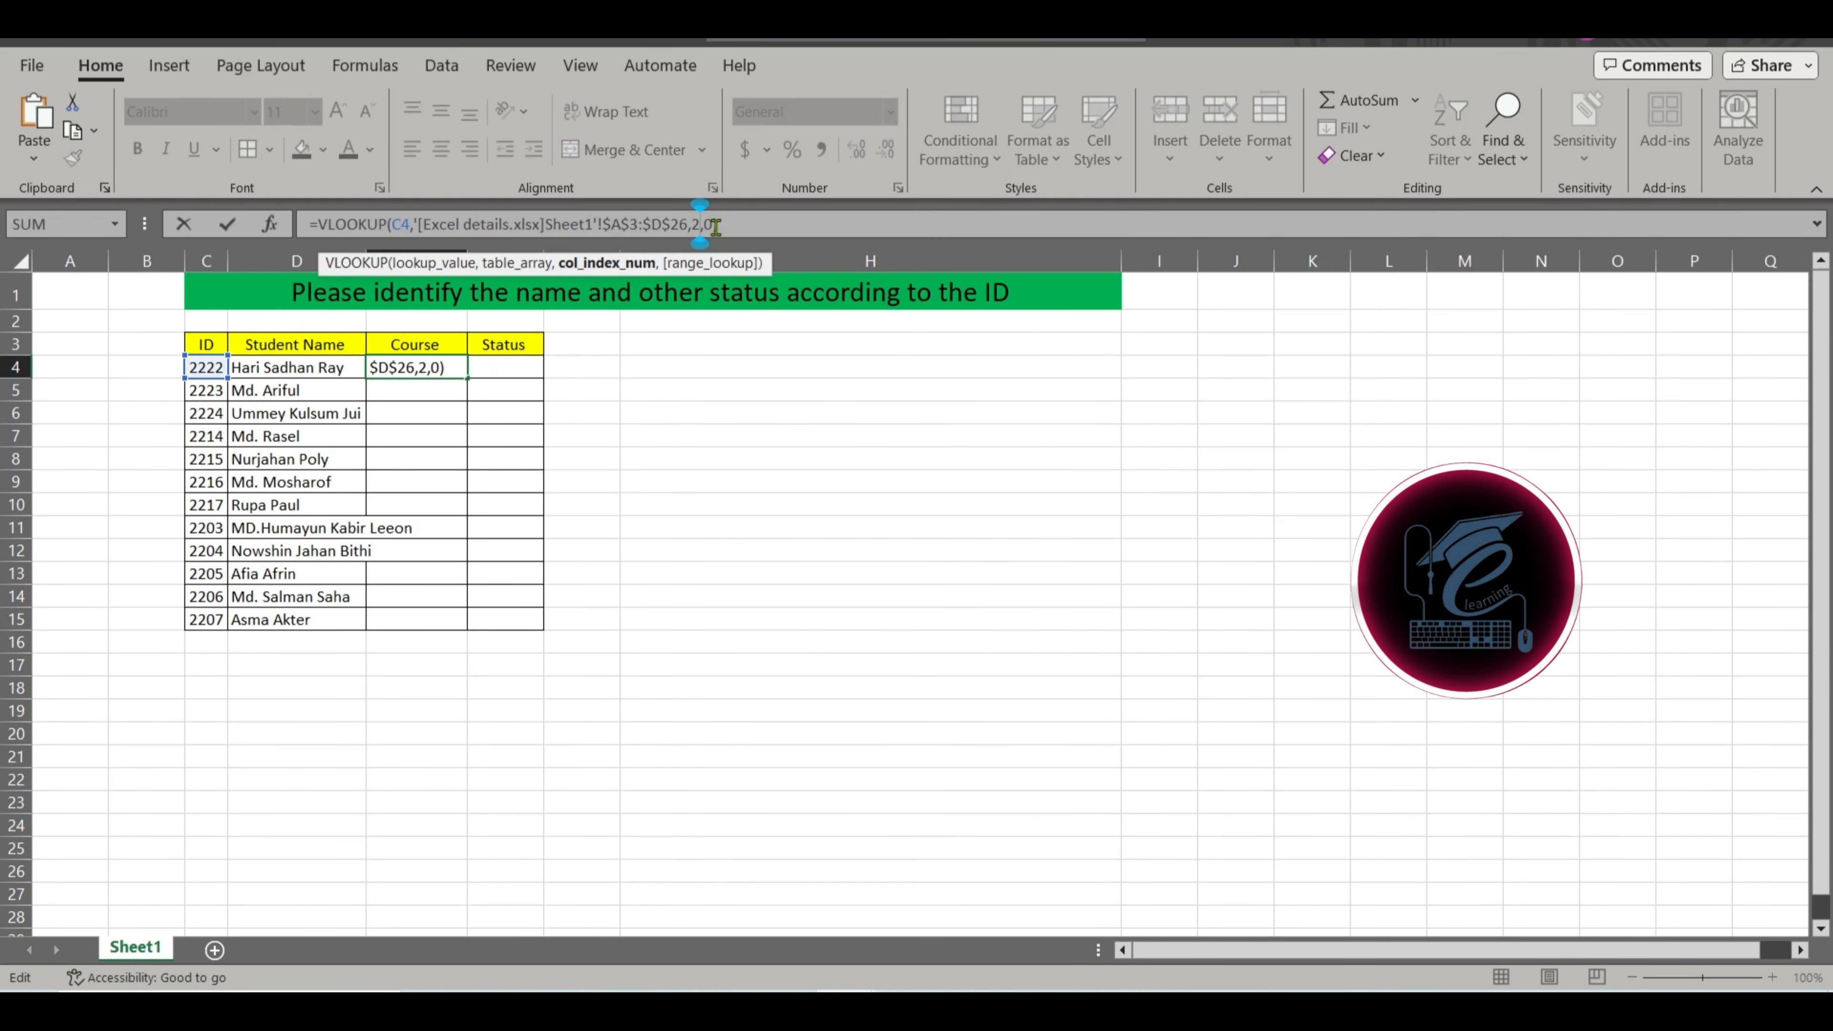
key("BackSpace")
type("3")
key("Return")
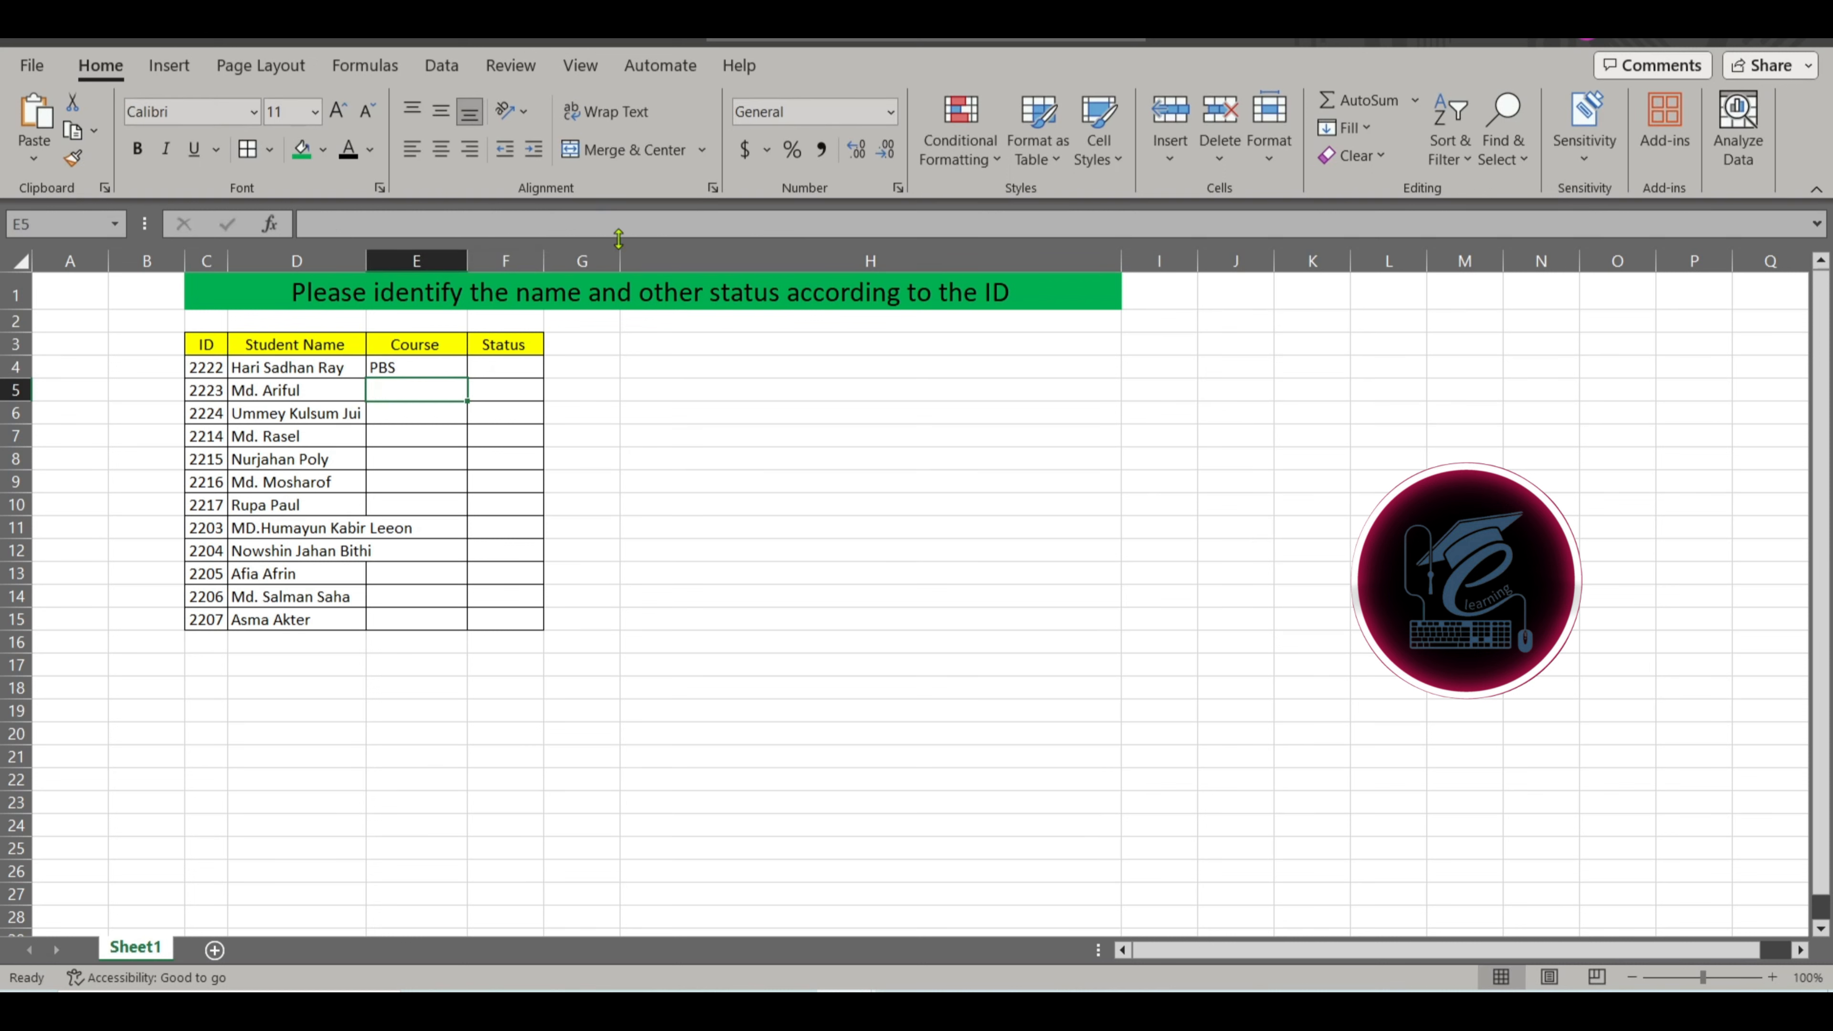
left_click(439, 367)
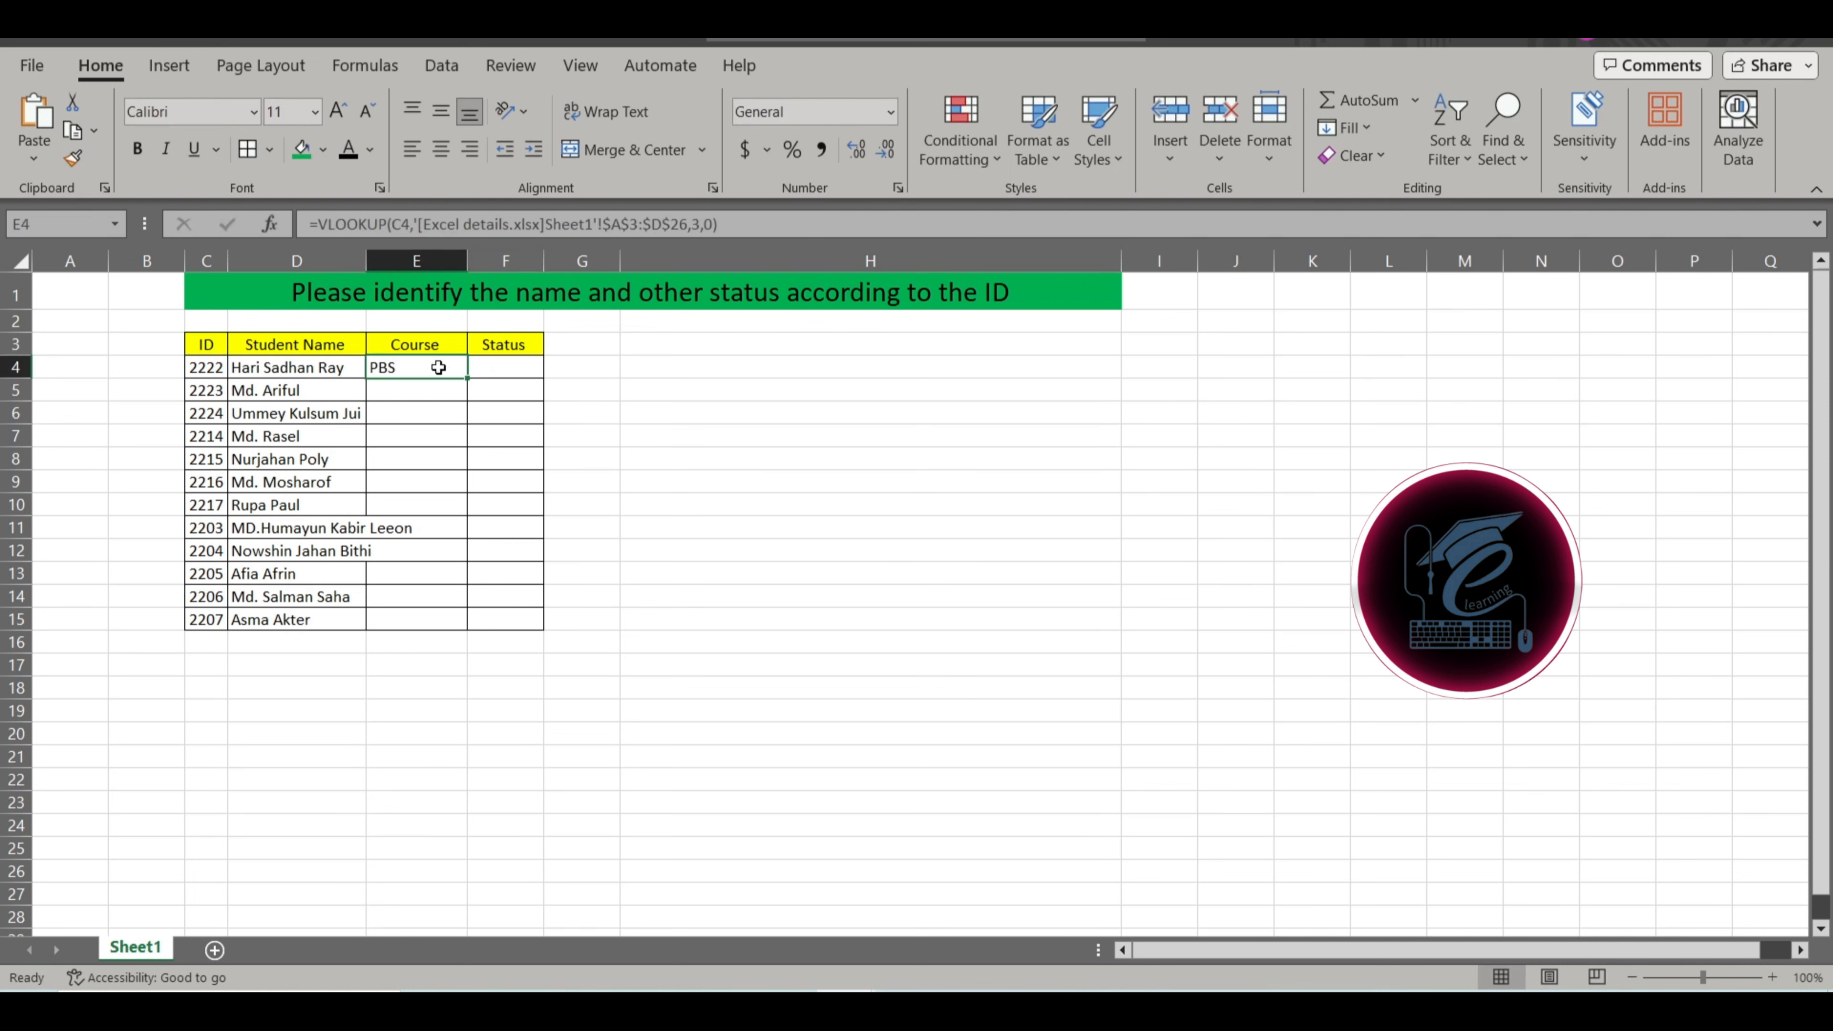
double_click(468, 380)
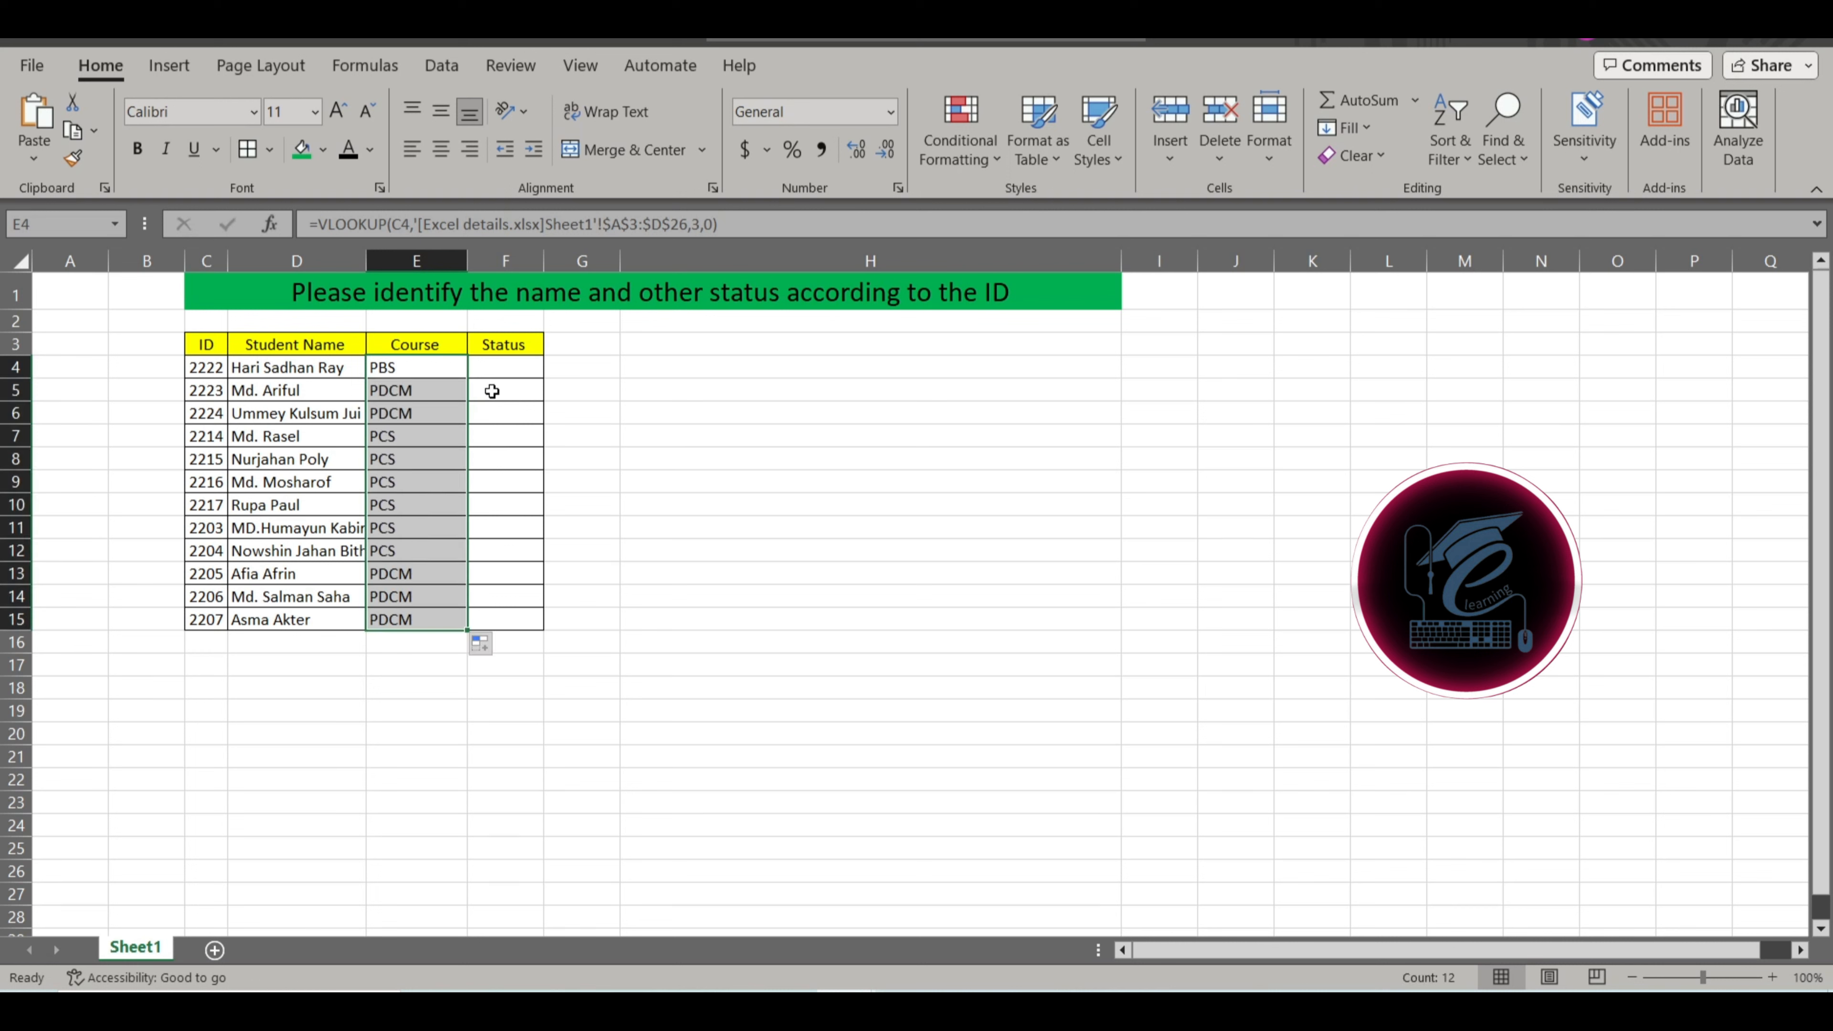
Step: Paste the copied VLOOKUP formula into F4 and set its column index to 4, checking the Status column in the Excel details workbook
left_click(496, 368)
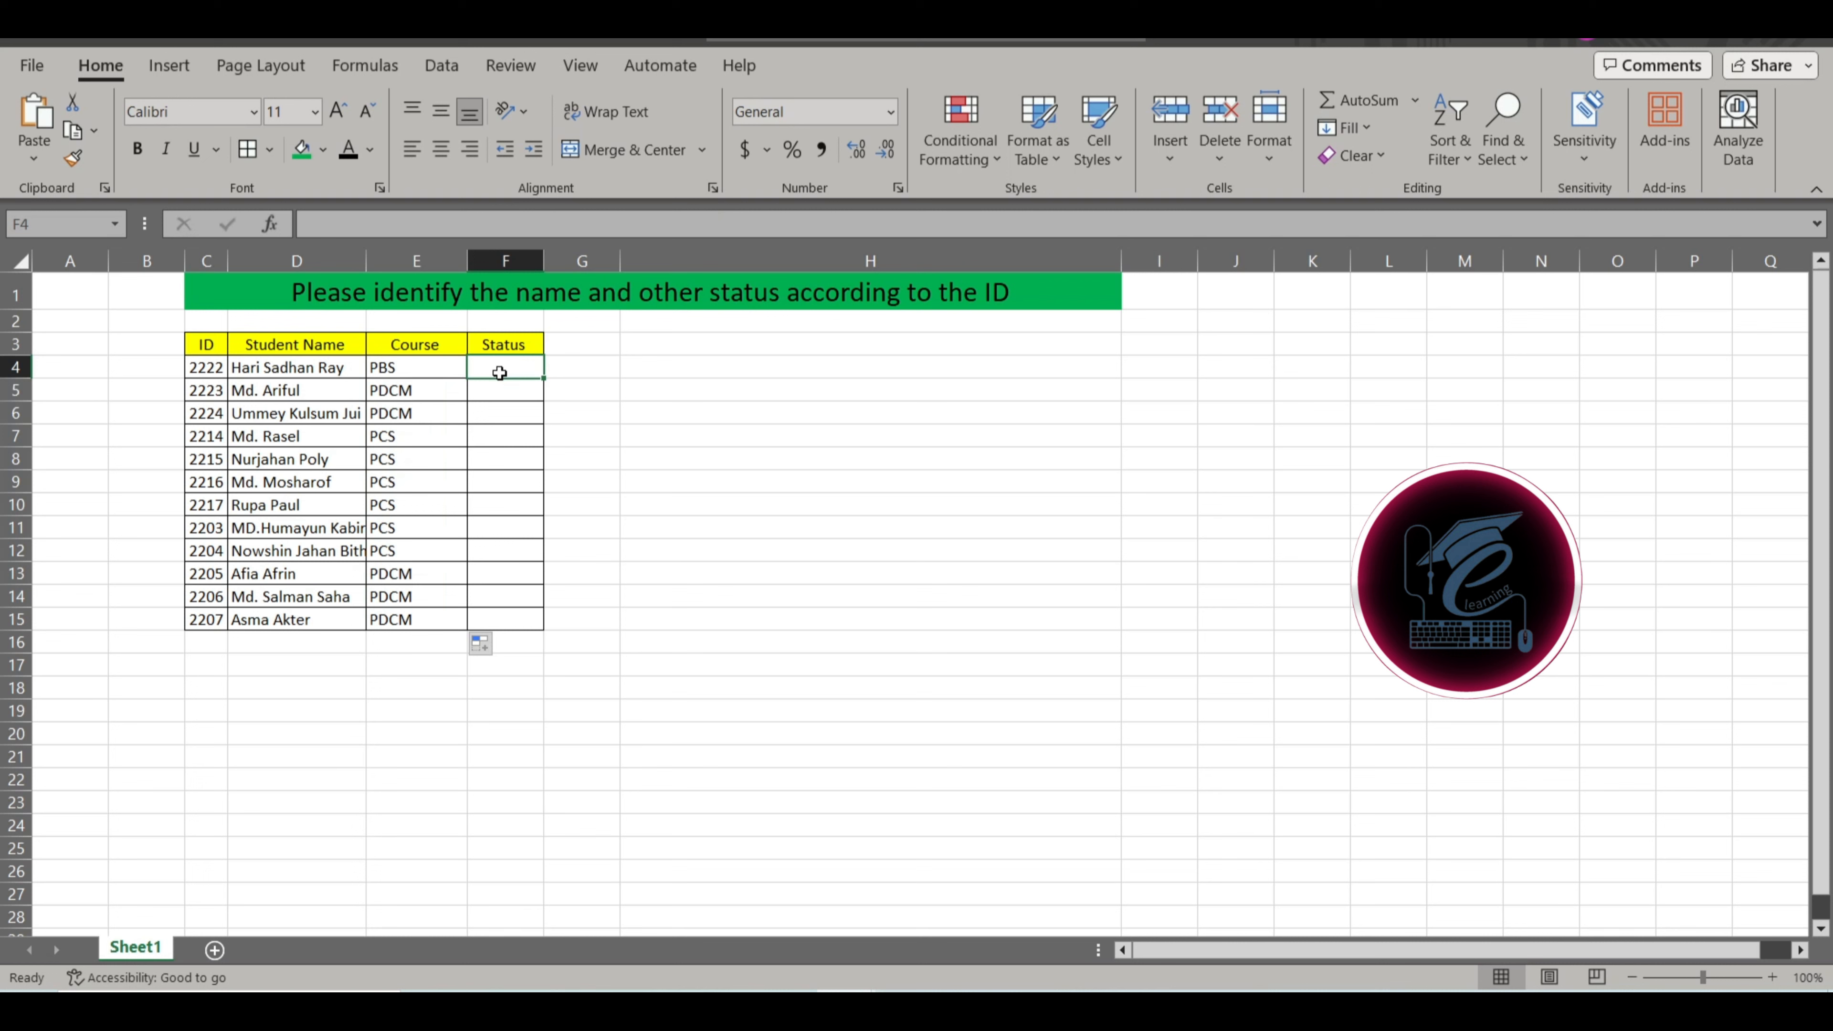
key("ctrl+v")
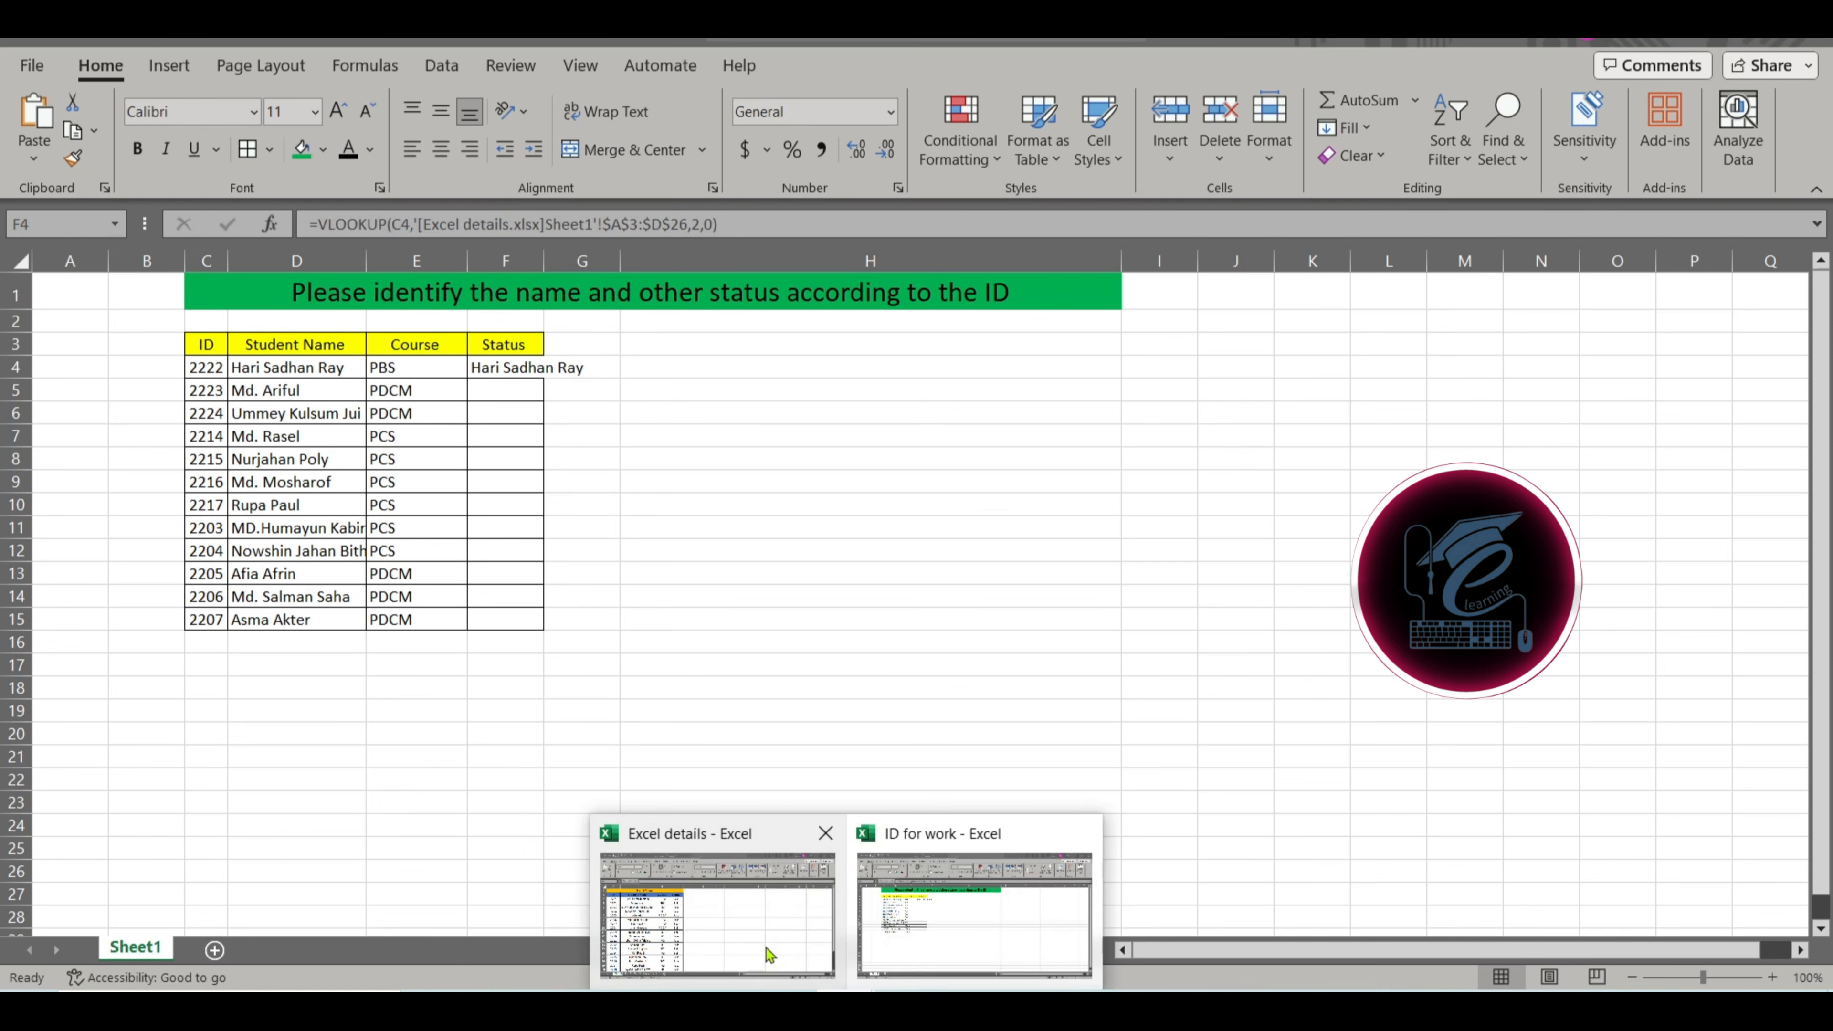
left_click(763, 952)
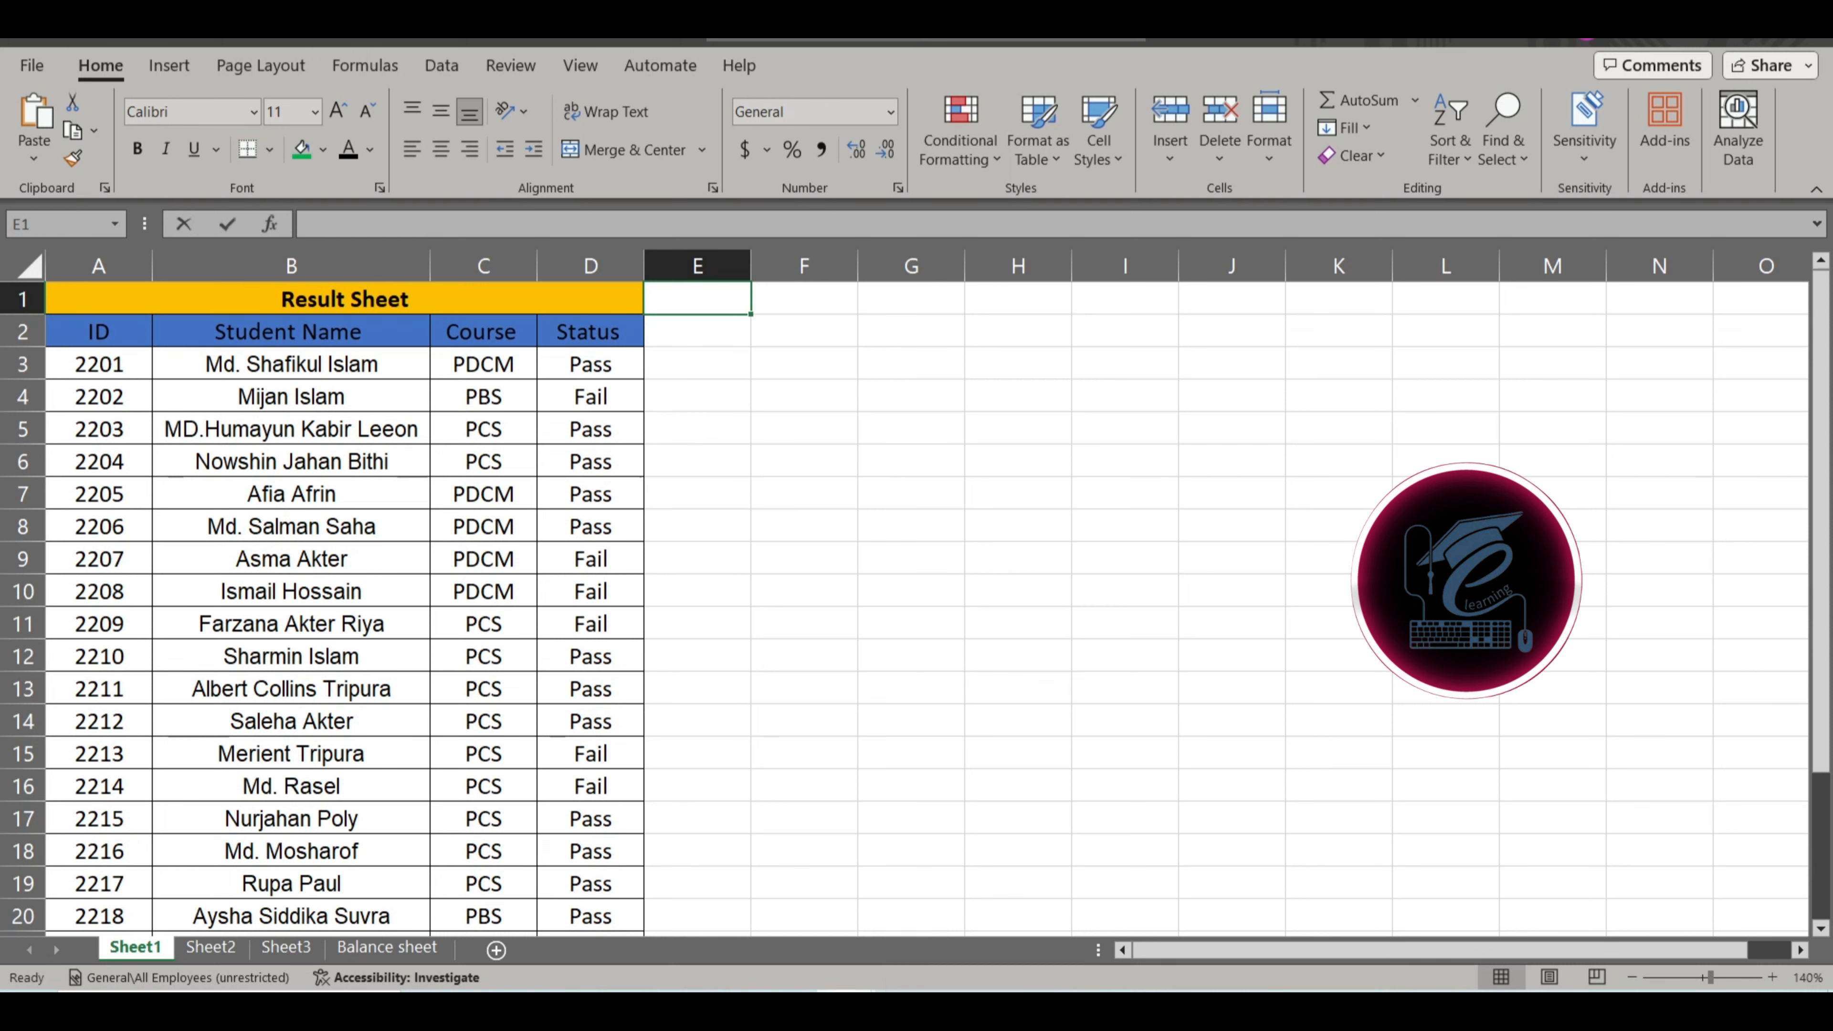
mouse_move(849, 989)
left_click(924, 930)
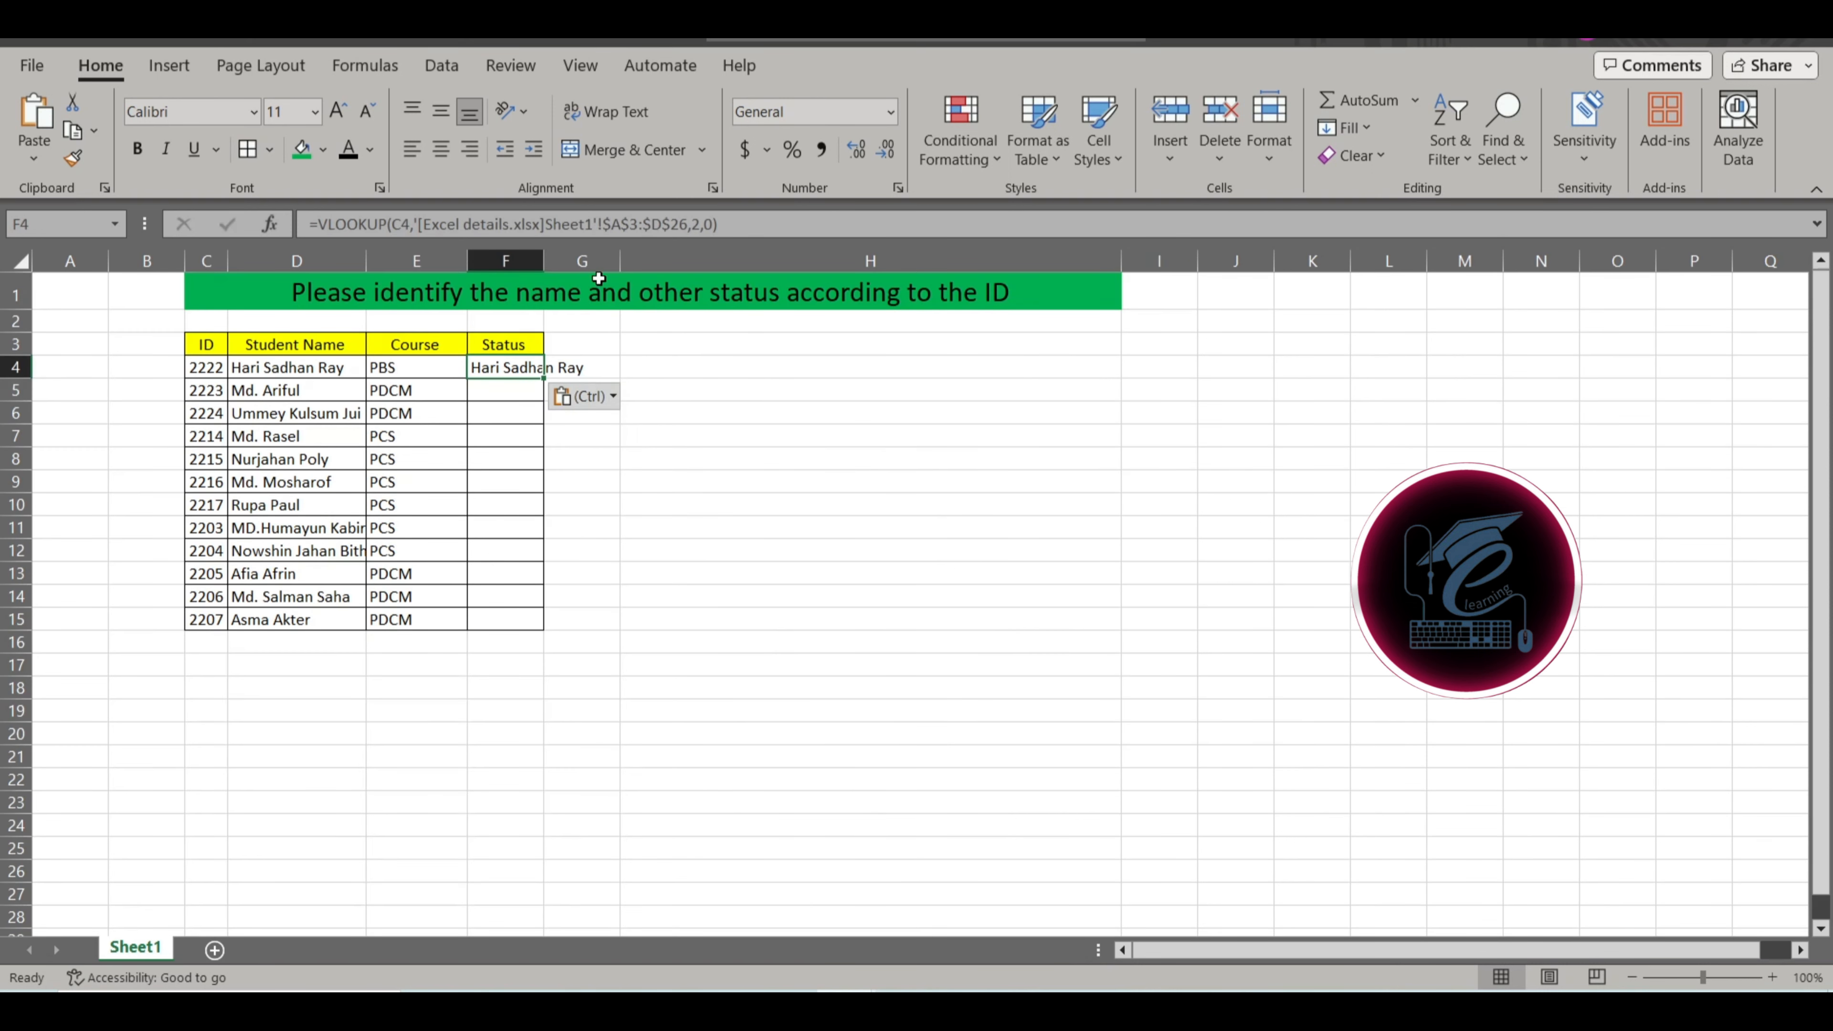
left_click(701, 225)
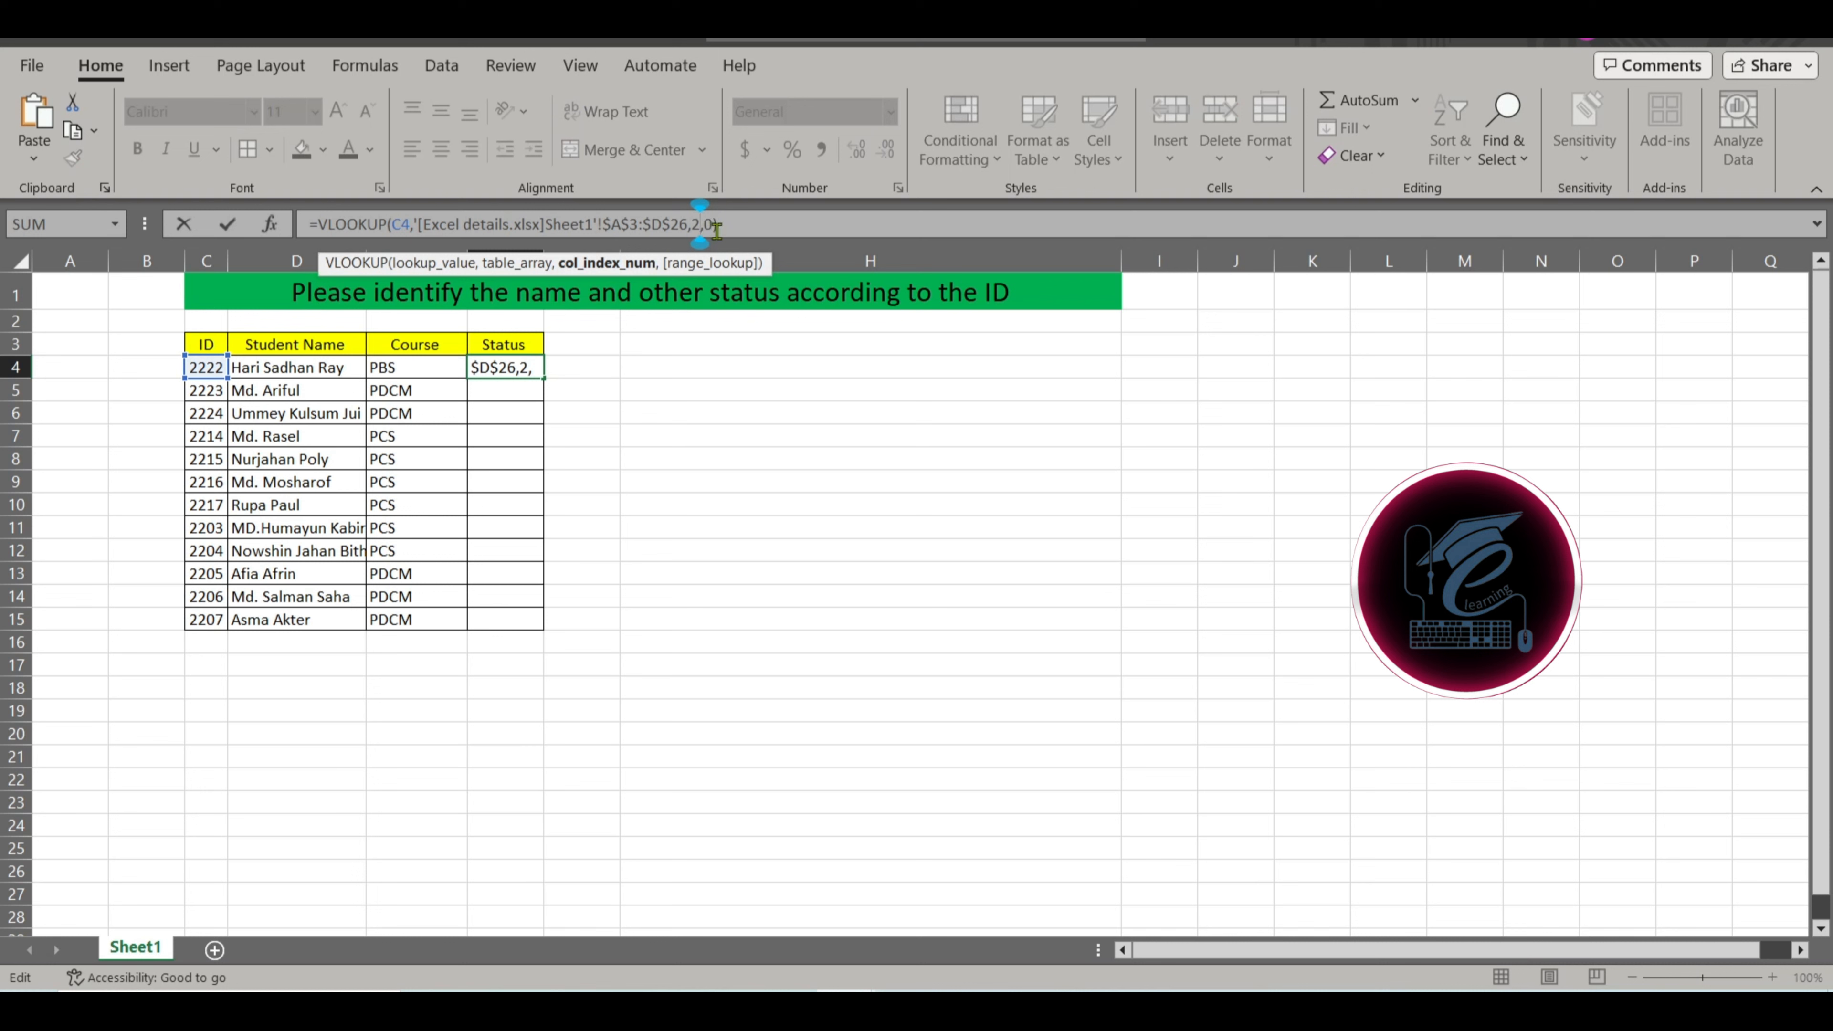
key("BackSpace")
type("4")
key("Return")
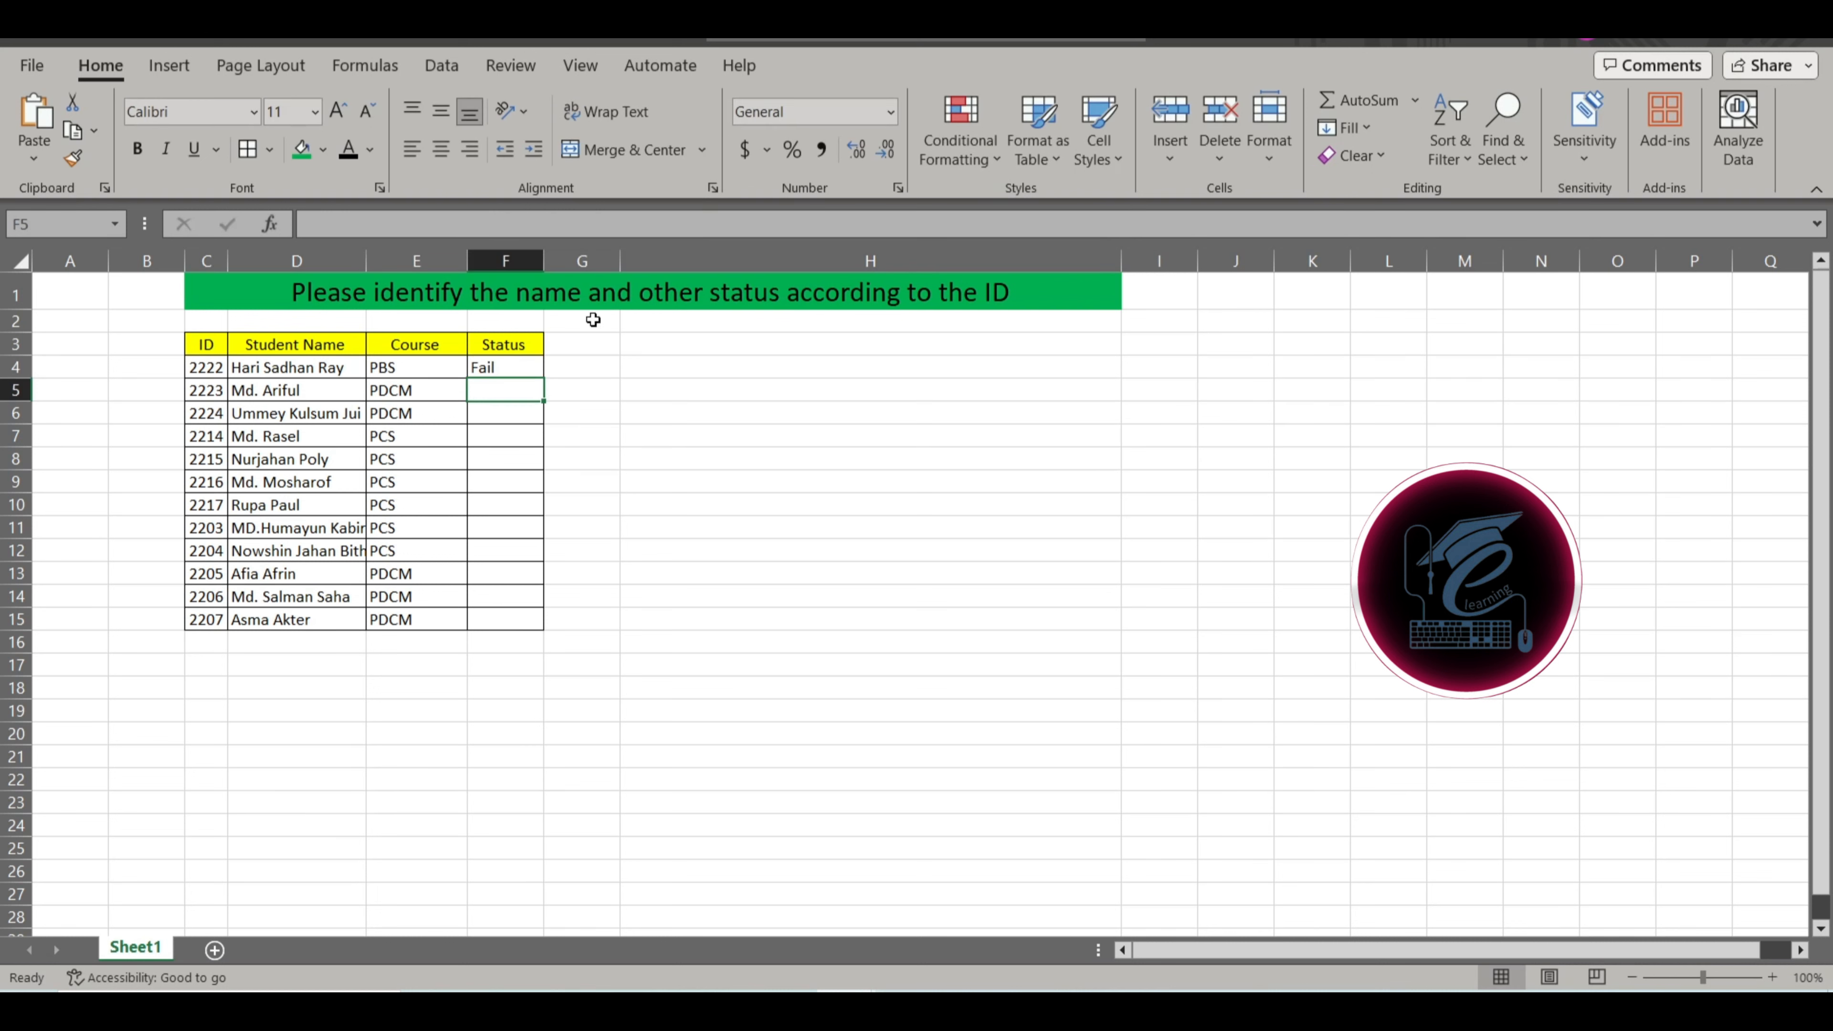
Step: Fill the VLOOKUP formula from F4 down the Status column to F15
left_click(516, 370)
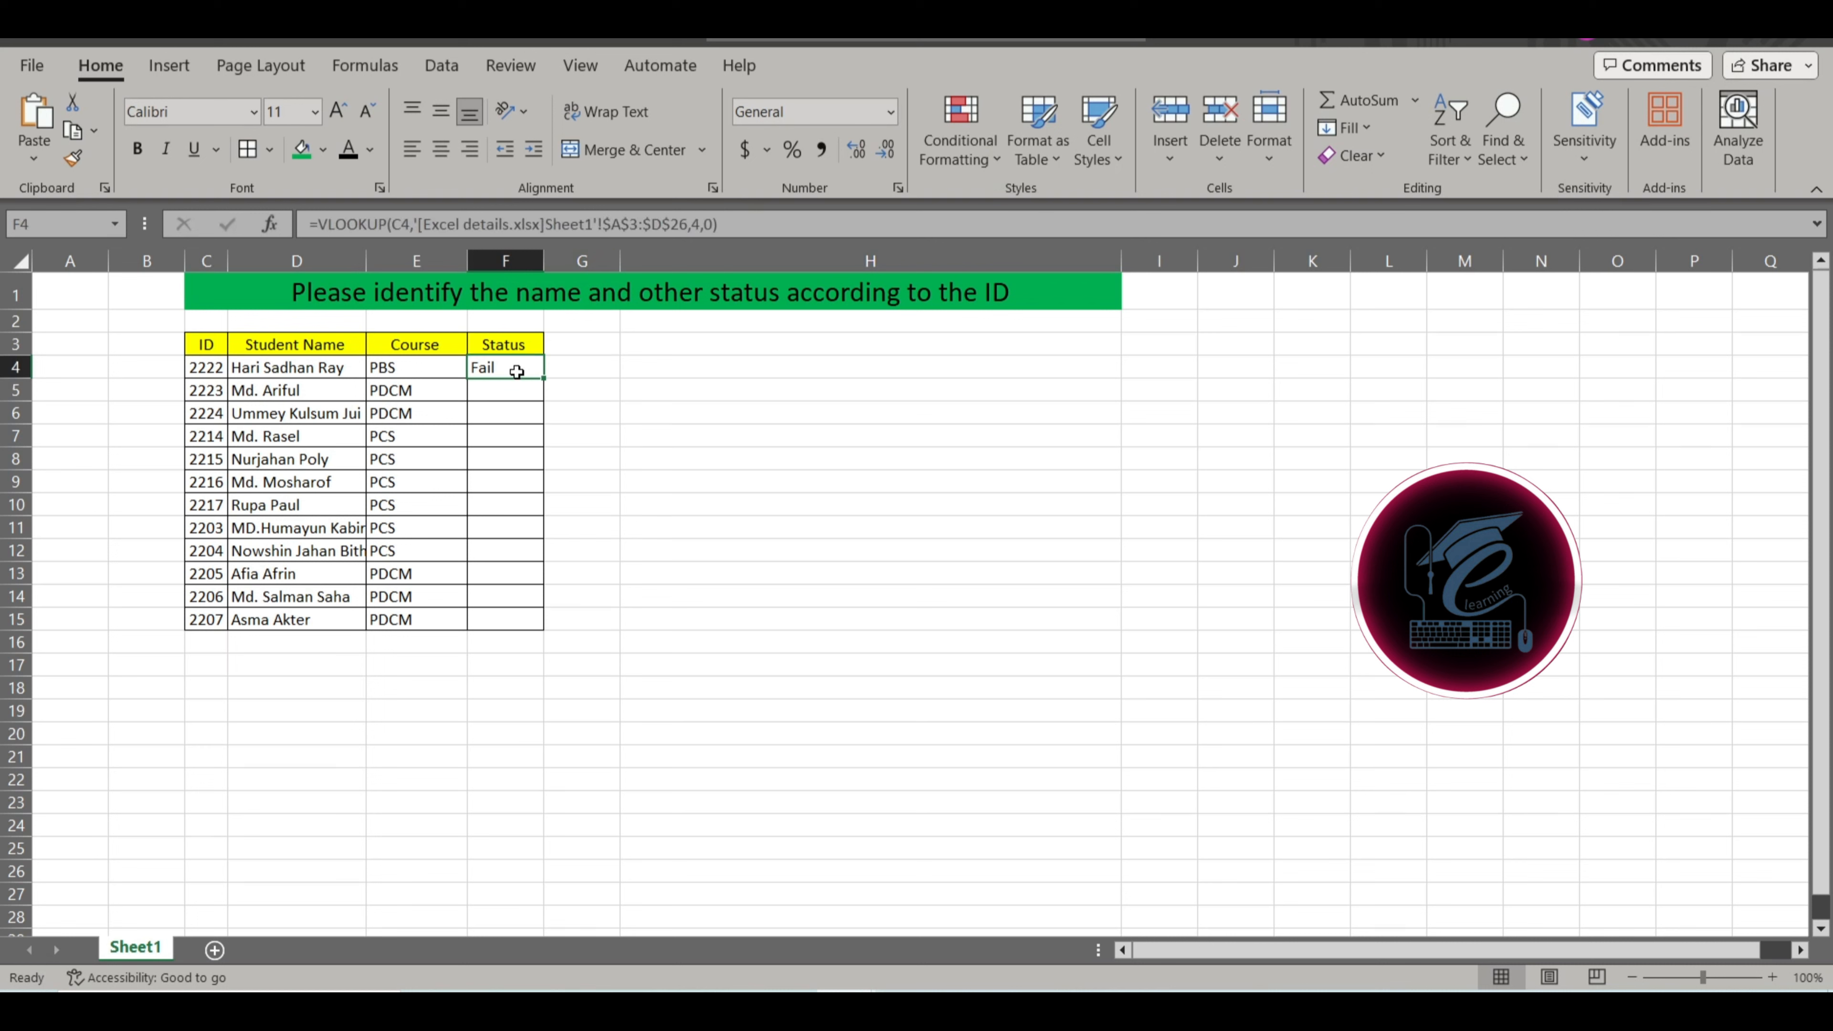
double_click(546, 379)
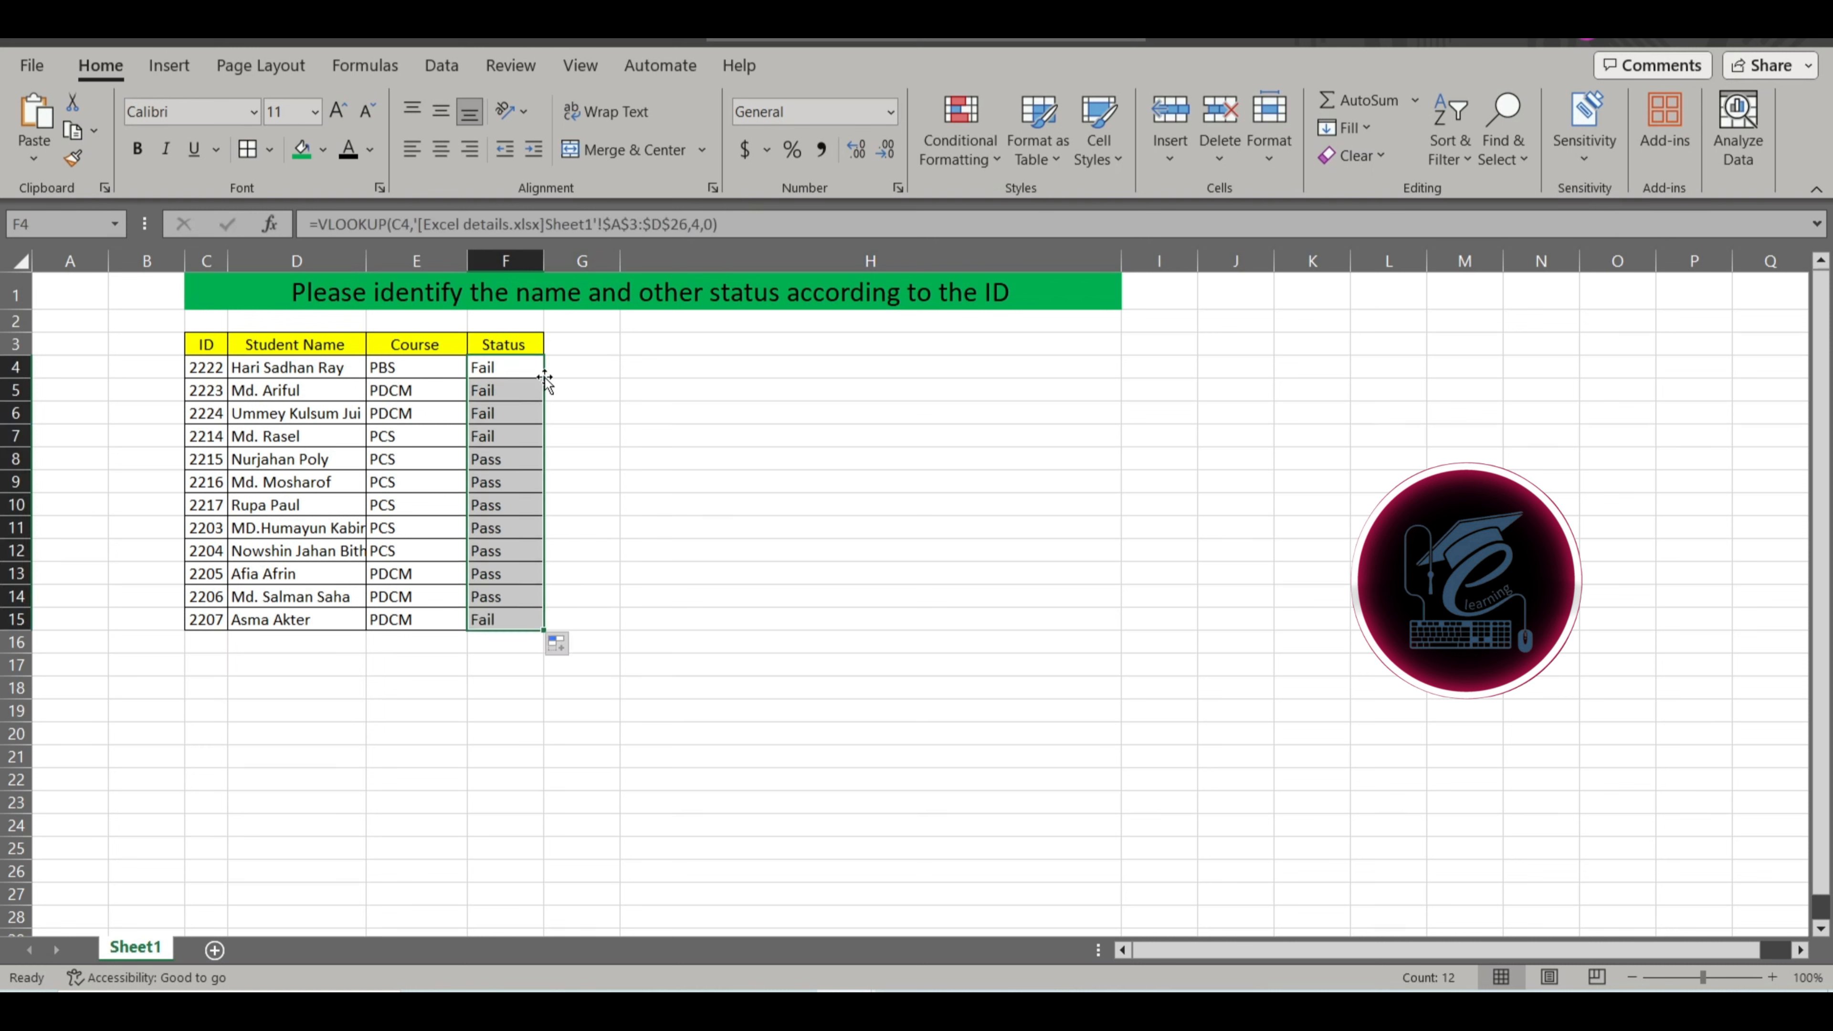
left_click(579, 369)
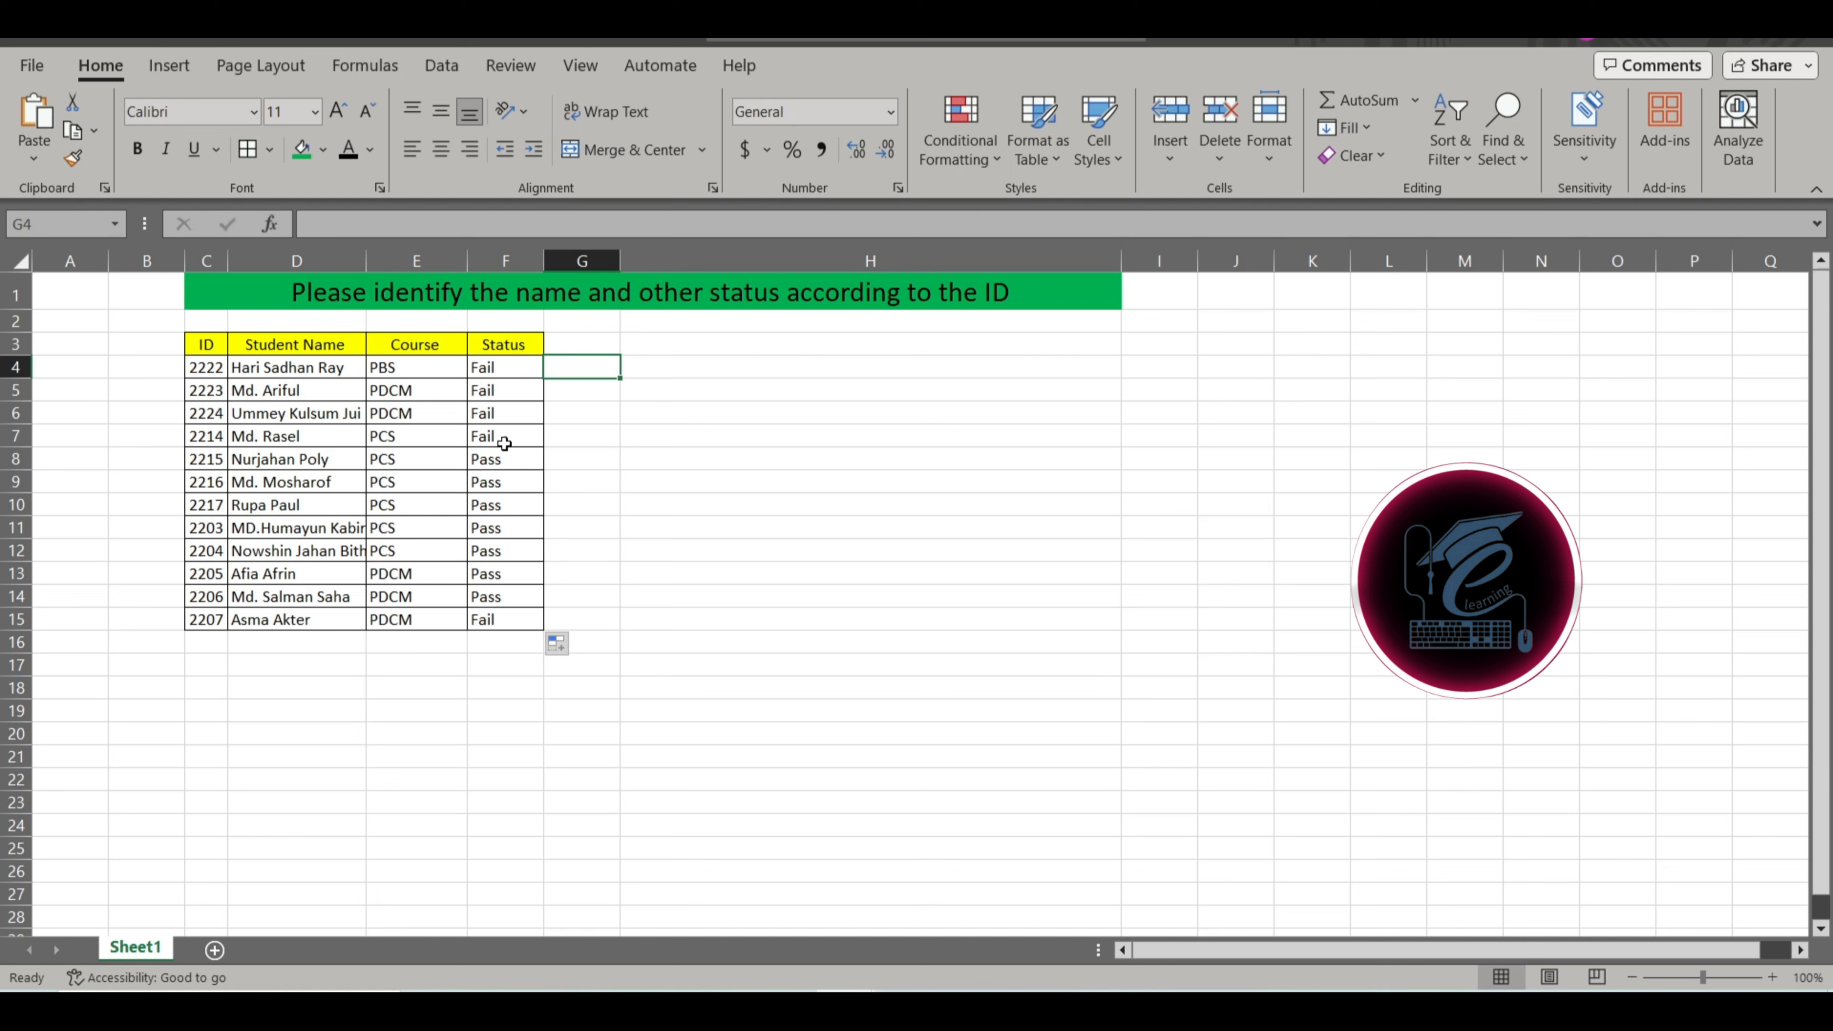
left_click(614, 516)
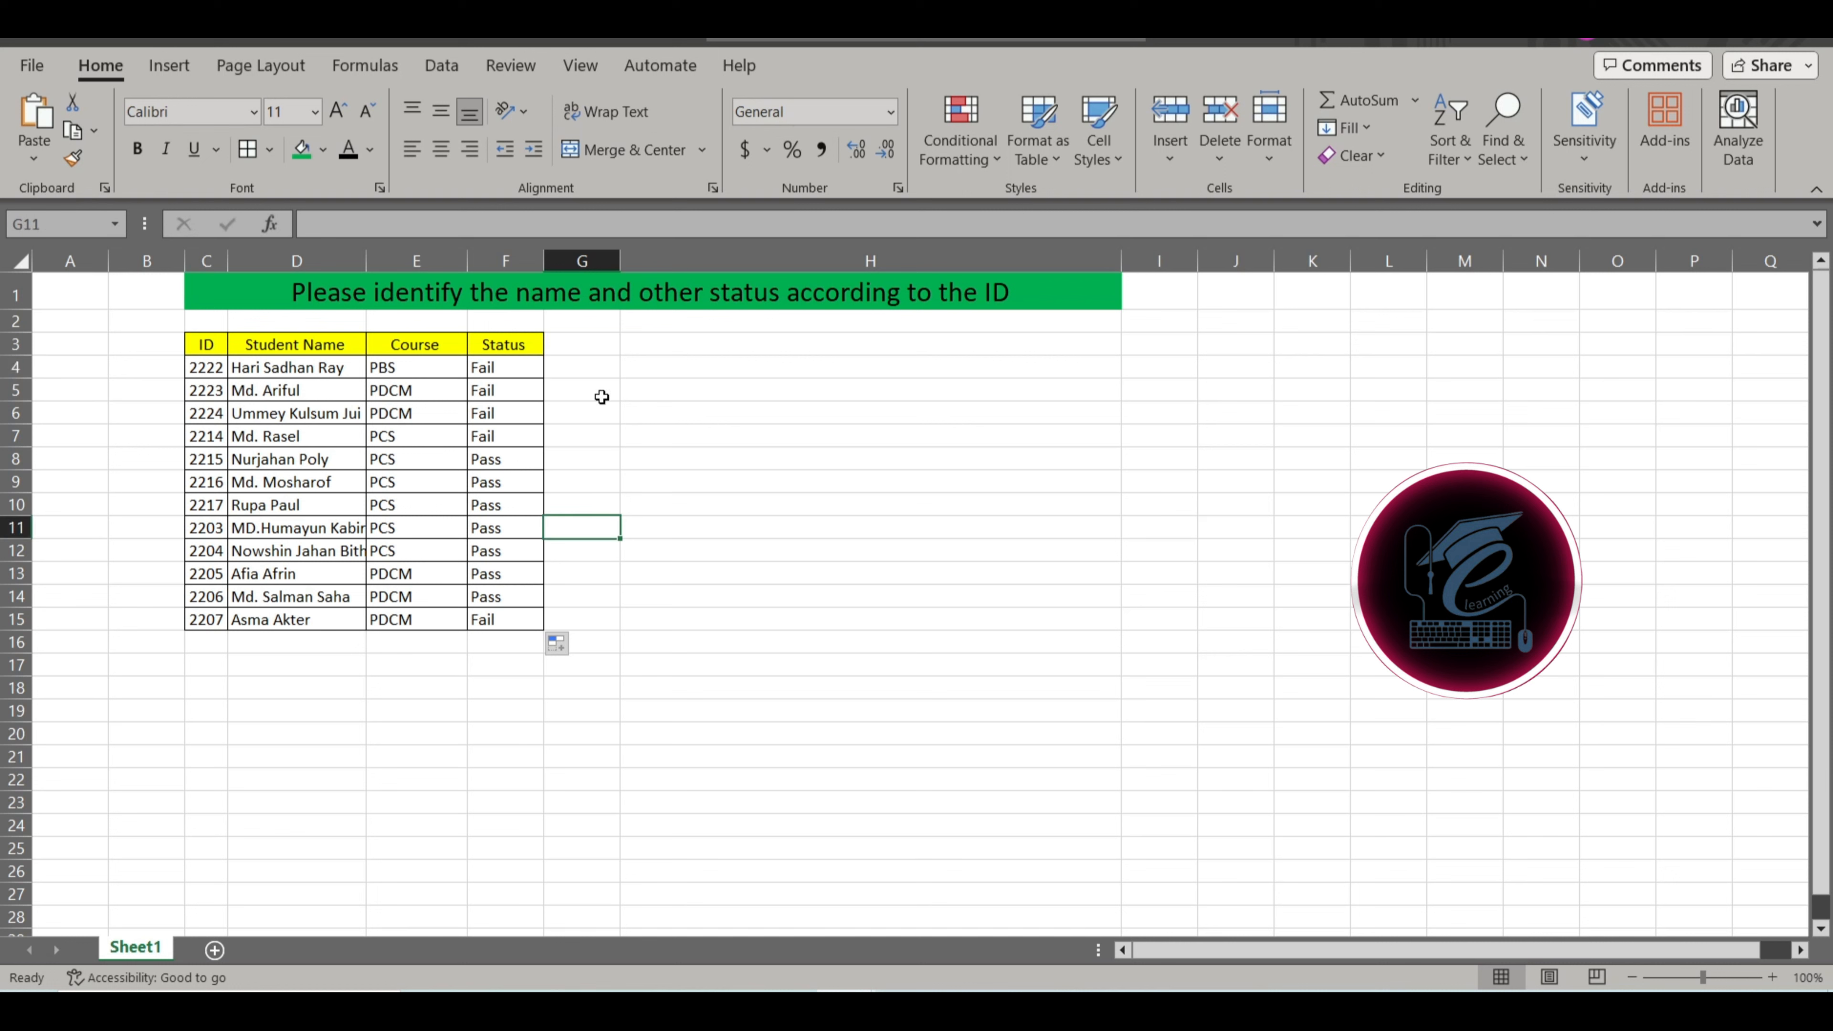
left_click(592, 367)
left_click(584, 339)
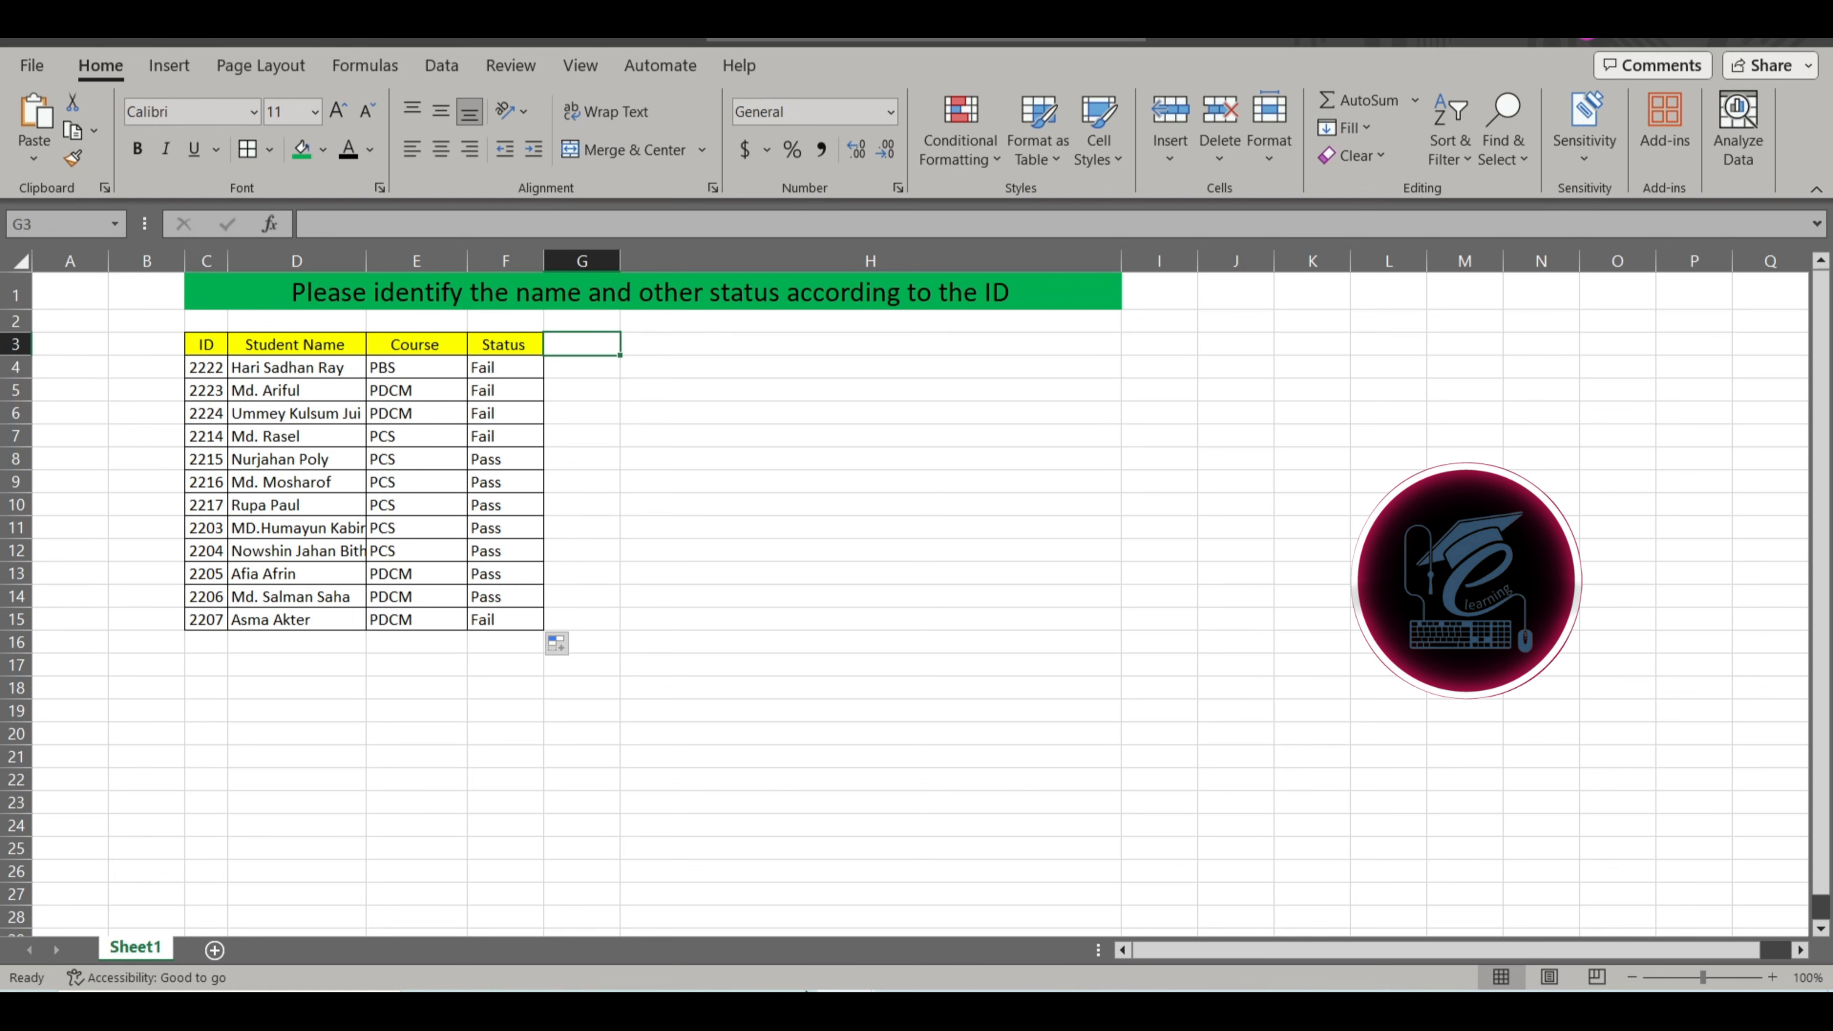
Step: Review the full Result Sheet in the Excel details workbook against the lookup results, and return to the ID for work workbook
left_click(743, 903)
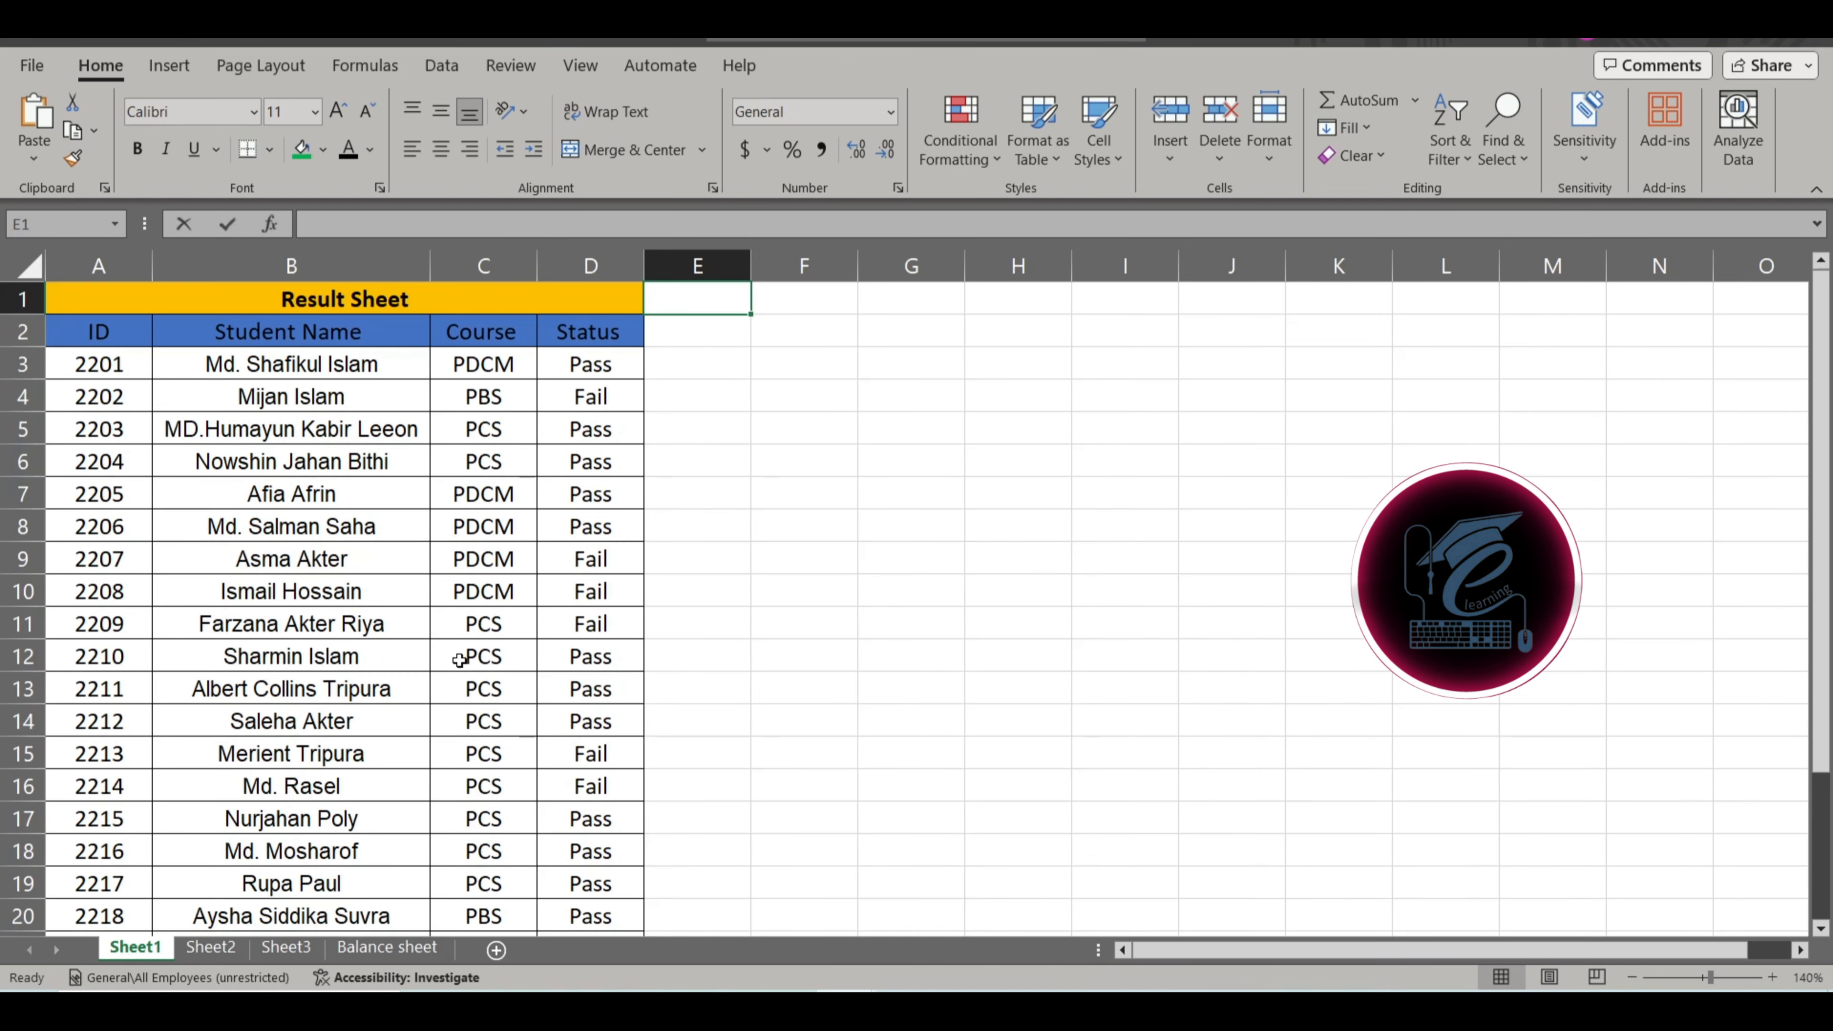
scroll(460, 661, "down", 2)
scroll(460, 660, "up", 2)
scroll(459, 661, "down", 3)
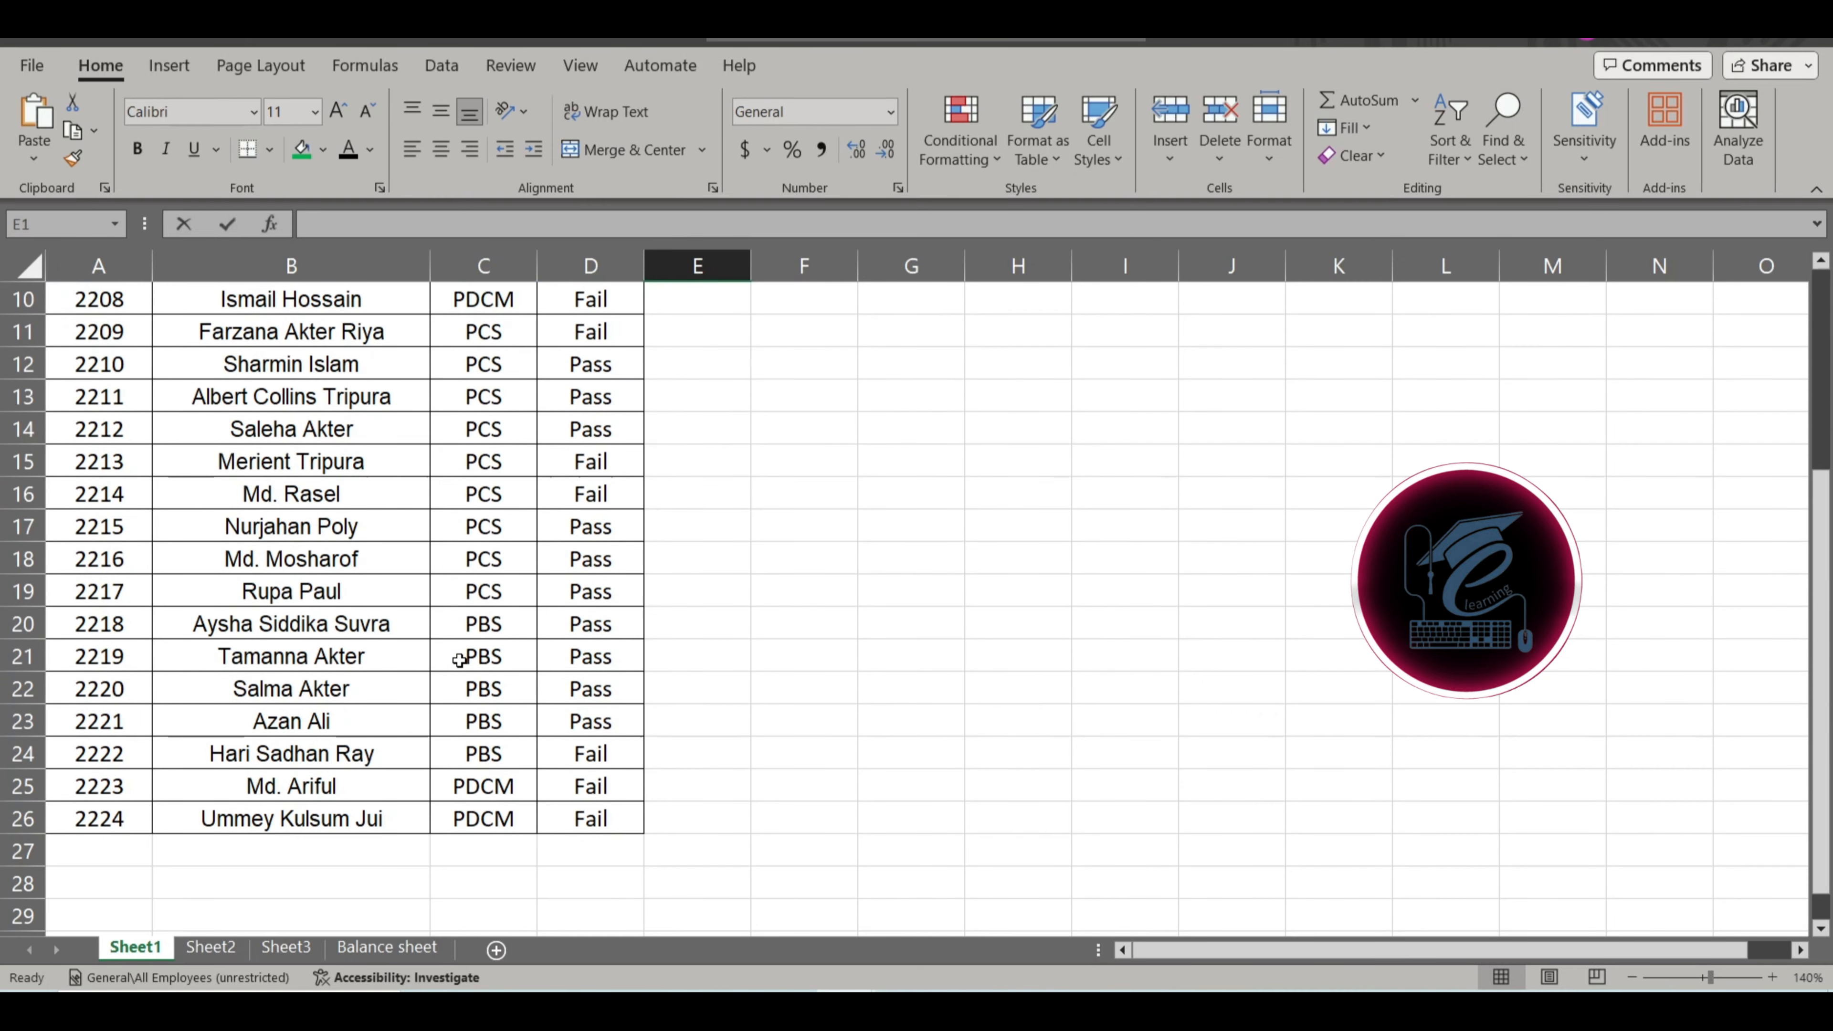
scroll(459, 660, "up", 3)
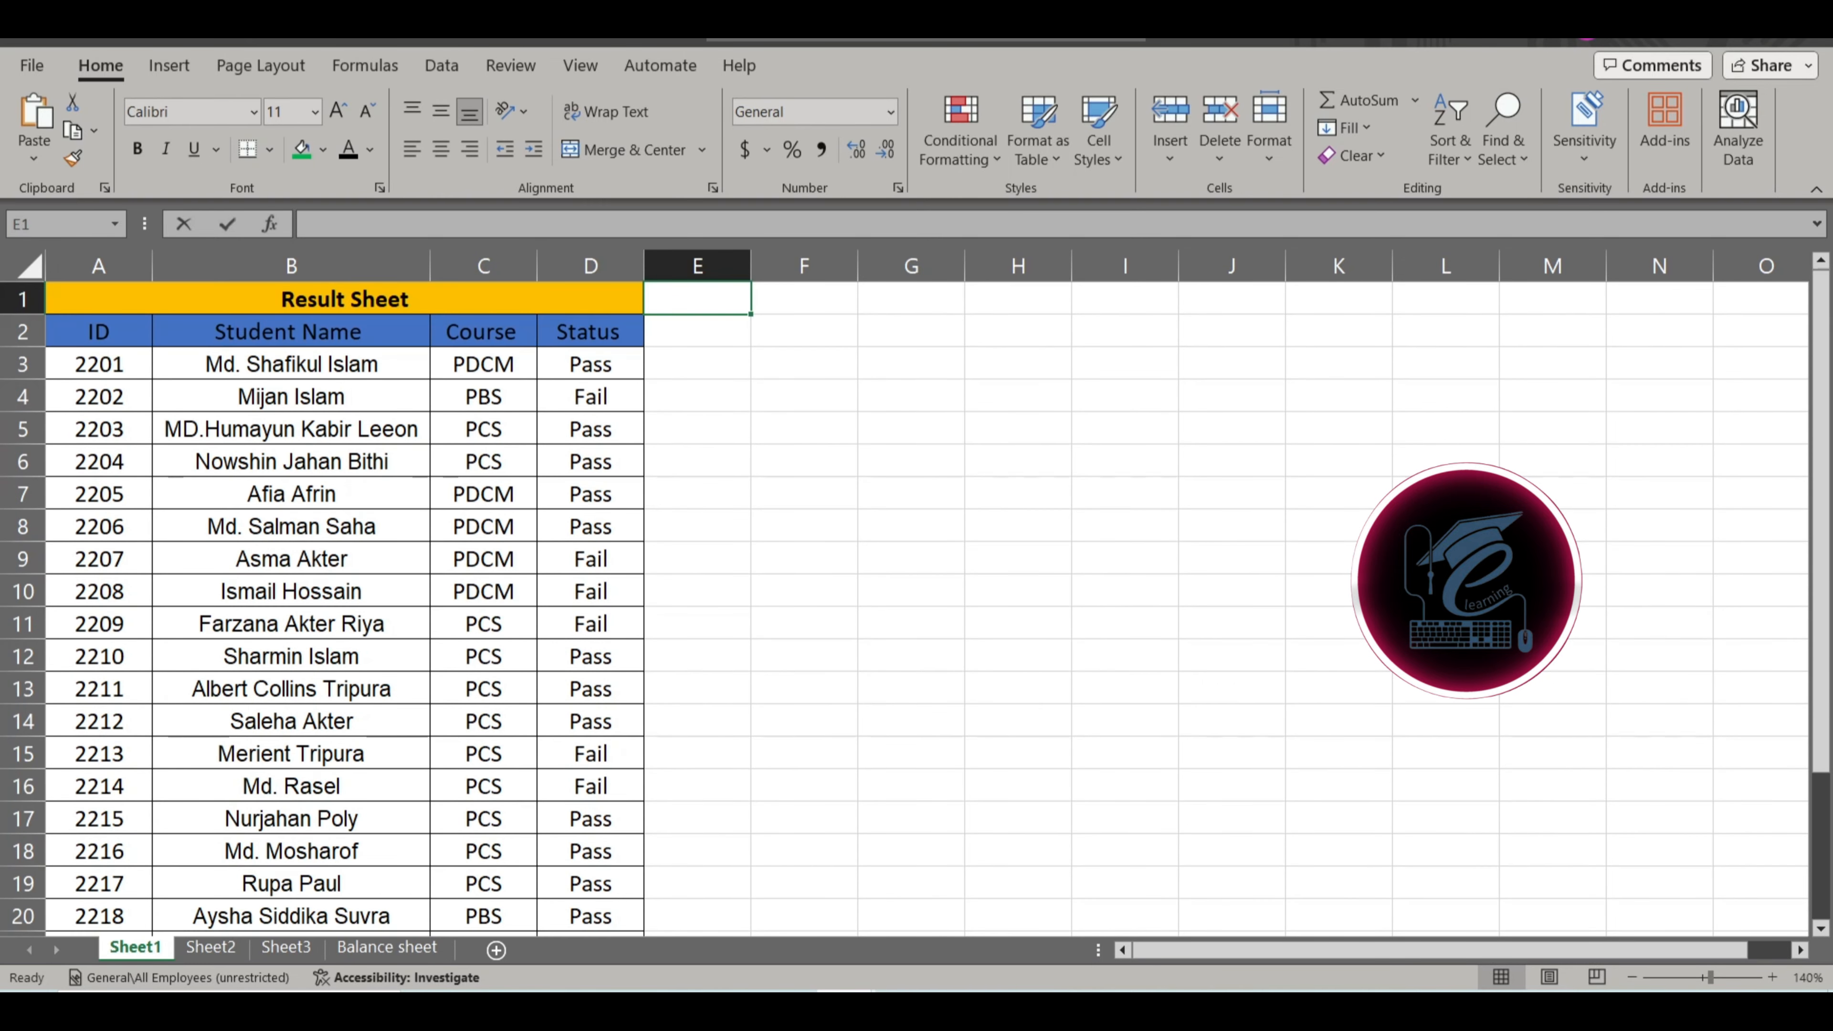
left_click(913, 909)
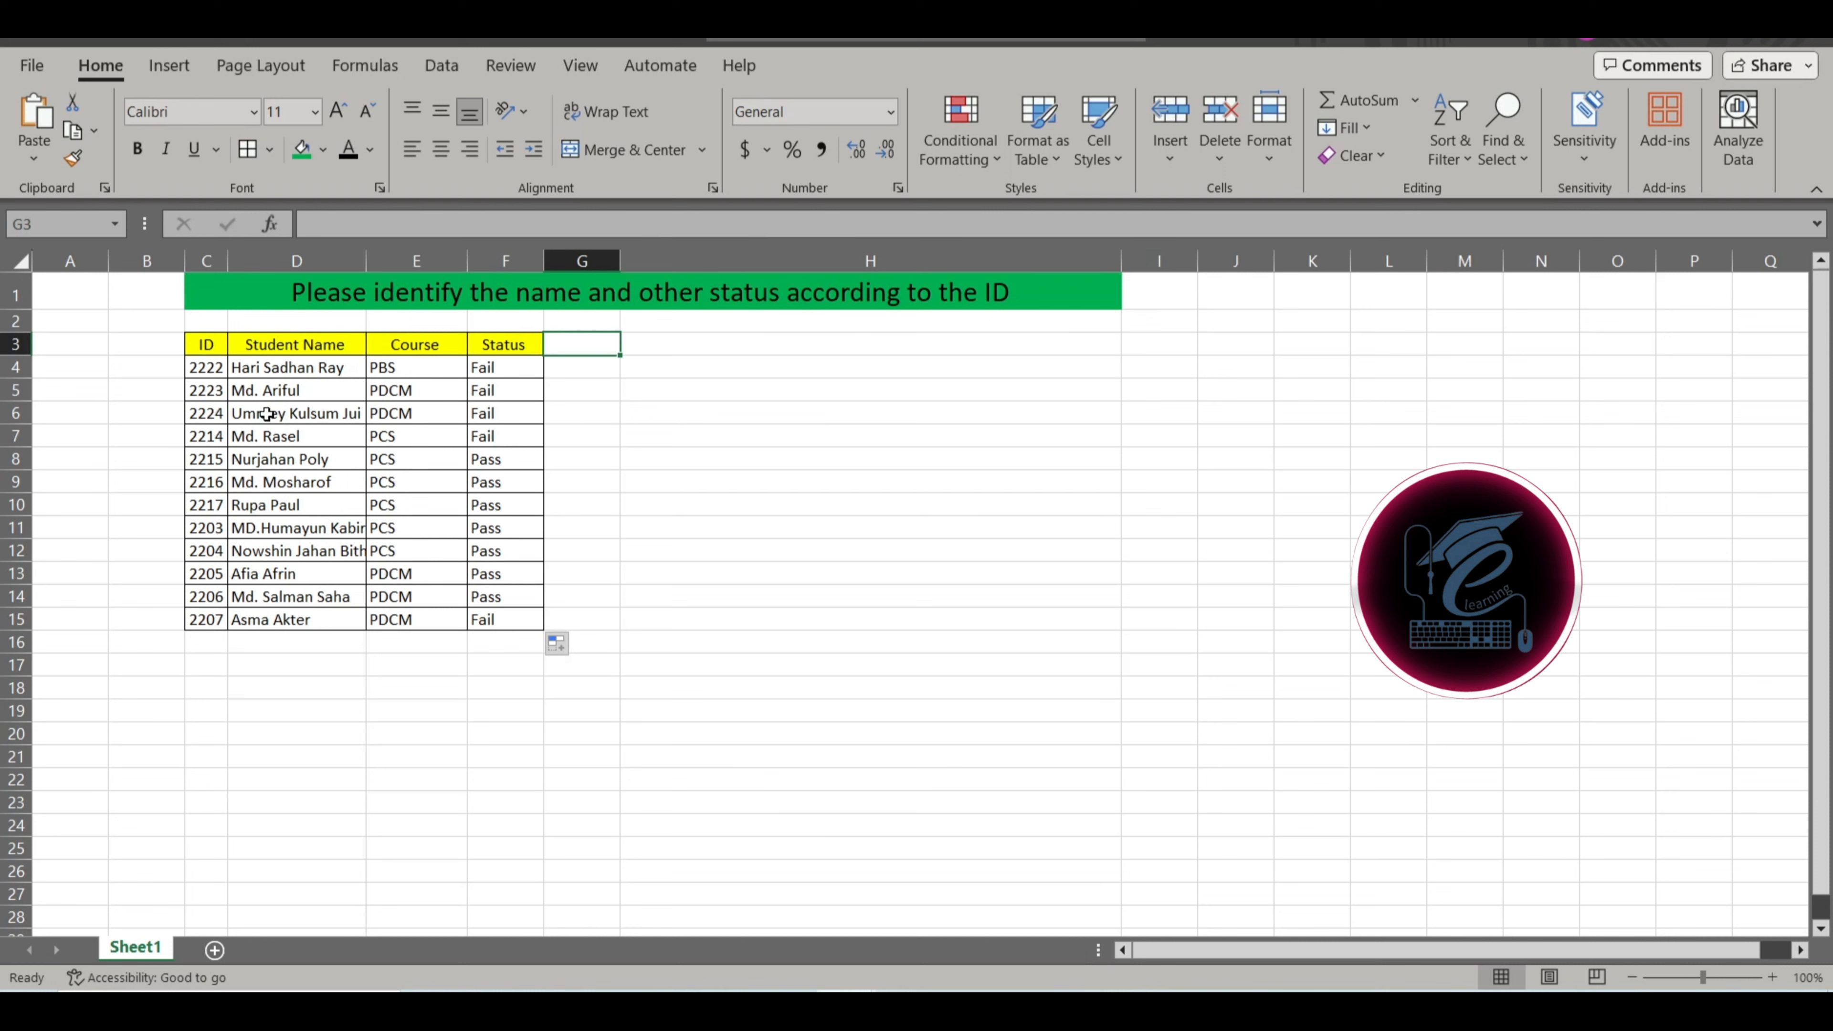